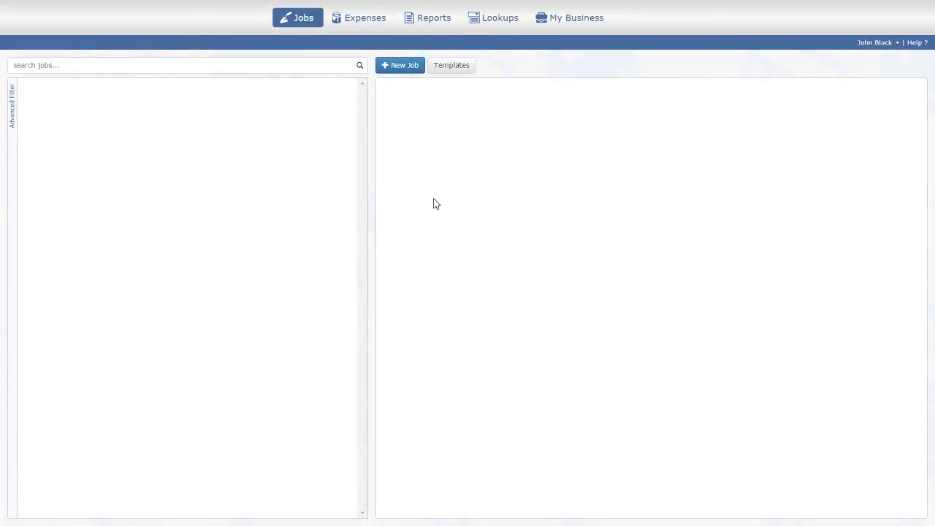
Step: Create a standard rate described as Labour, with item type Labour, unit h - hour and a rate of 60
{"action": "left_click", "coordinate": [495, 21]}
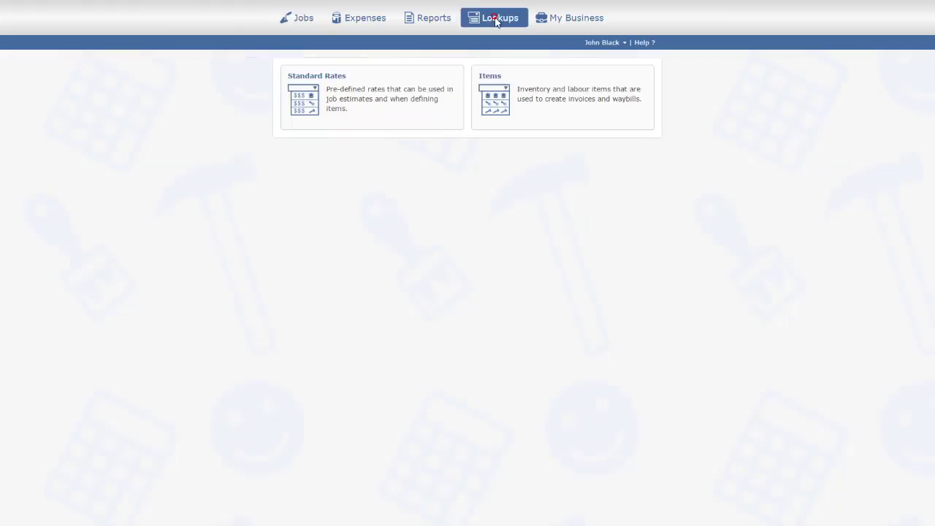
{"action": "left_click", "coordinate": [356, 105]}
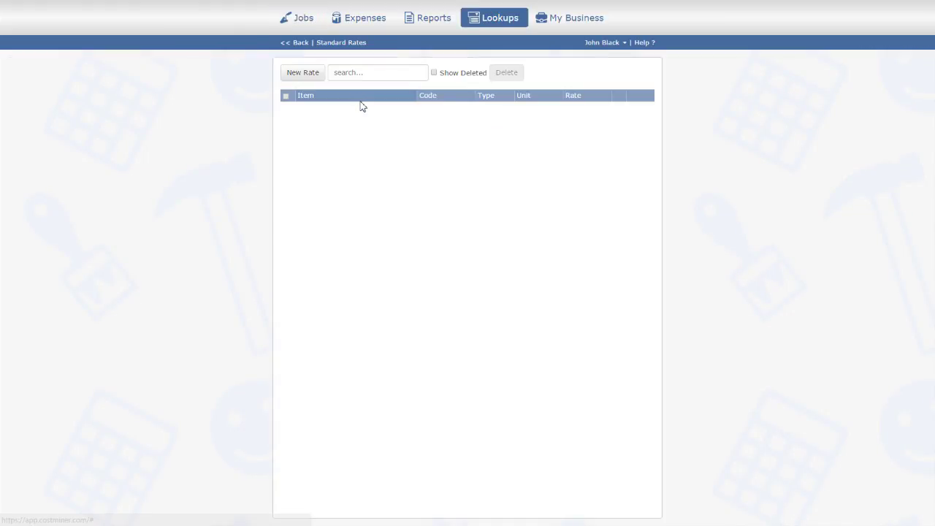
{"action": "left_click", "coordinate": [304, 74]}
{"action": "type", "text": "Labour"}
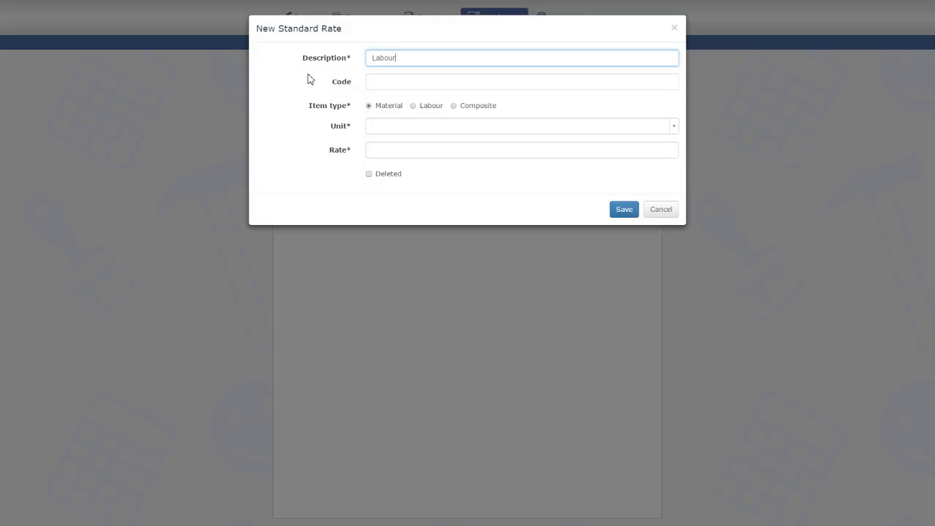
{"action": "key", "text": "Tab"}
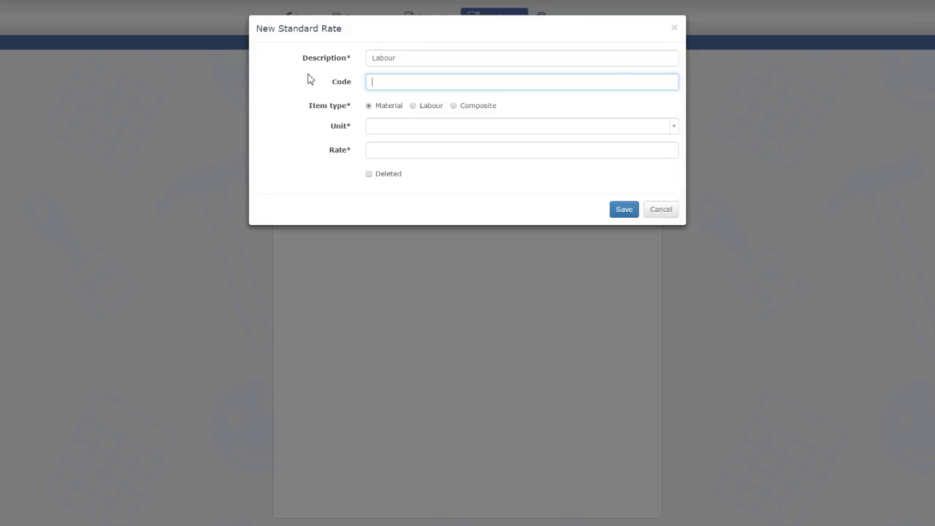
{"action": "key", "text": "Tab"}
{"action": "key", "text": "Right"}
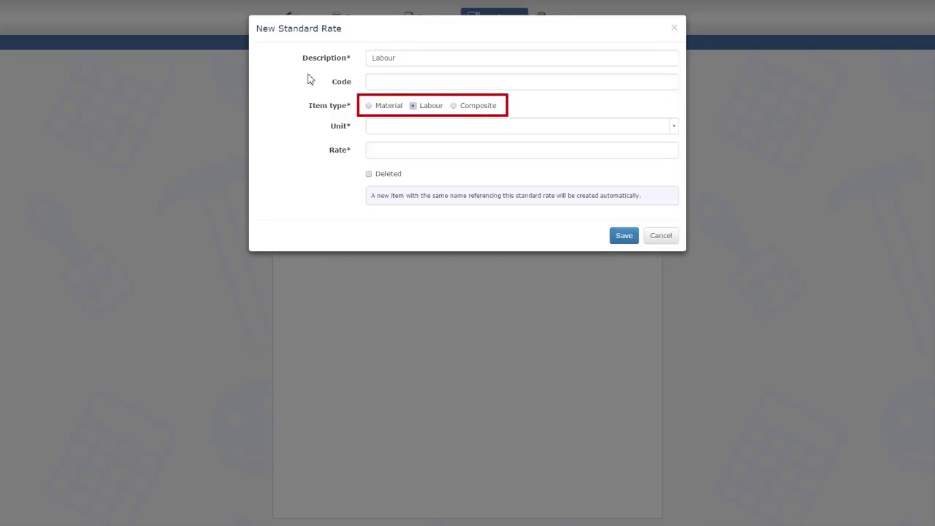
{"action": "key", "text": "Tab"}
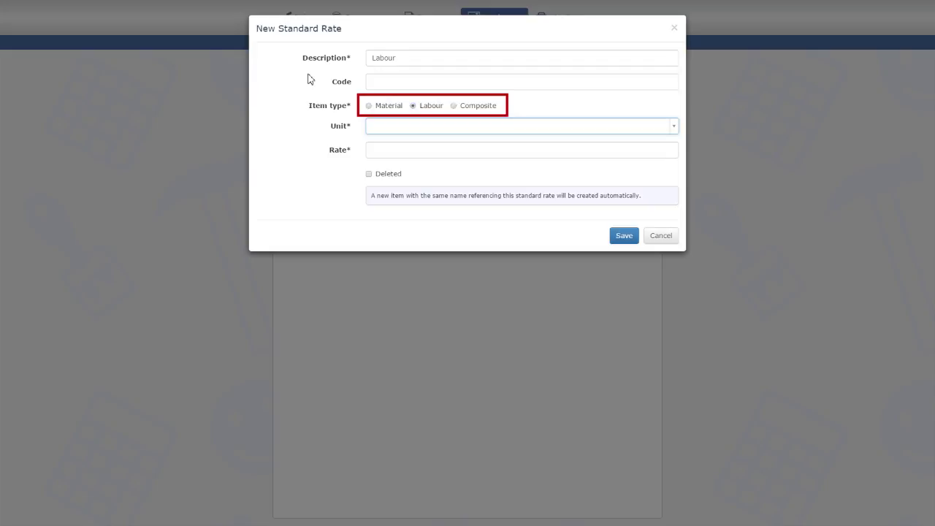
{"action": "type", "text": "h"}
{"action": "key", "text": "Tab"}
{"action": "type", "text": "60"}
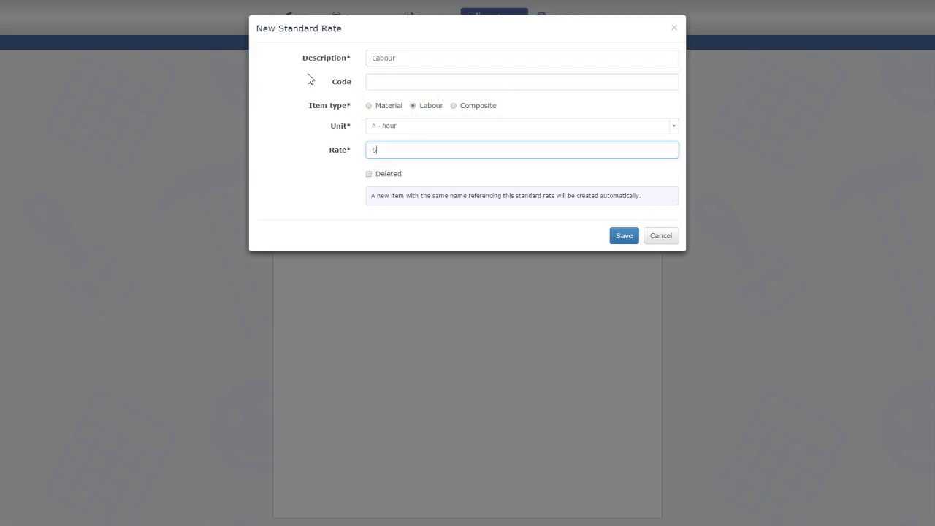
{"action": "left_click", "coordinate": [620, 239]}
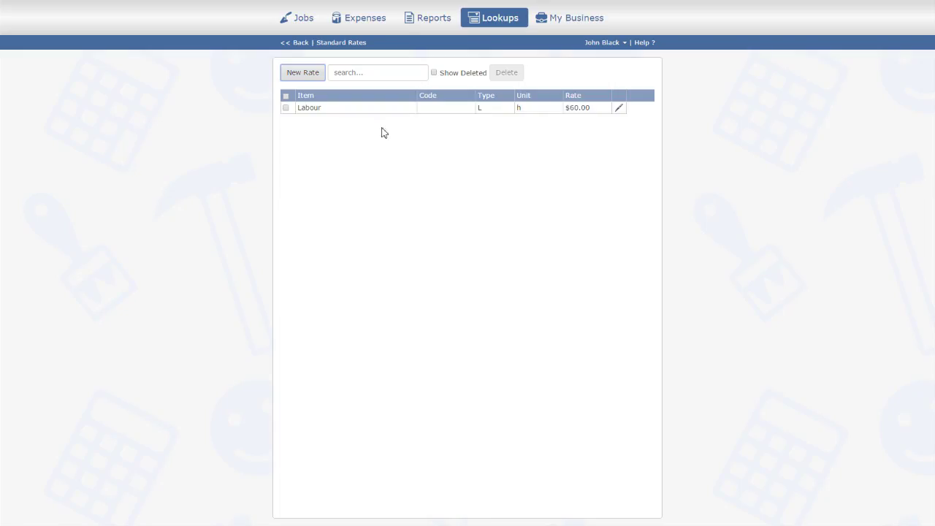
Step: Create a material standard rate described as Primer oil-based, with unit l - litre and a rate of 20
{"action": "left_click", "coordinate": [291, 76]}
{"action": "type", "text": "Primer "}
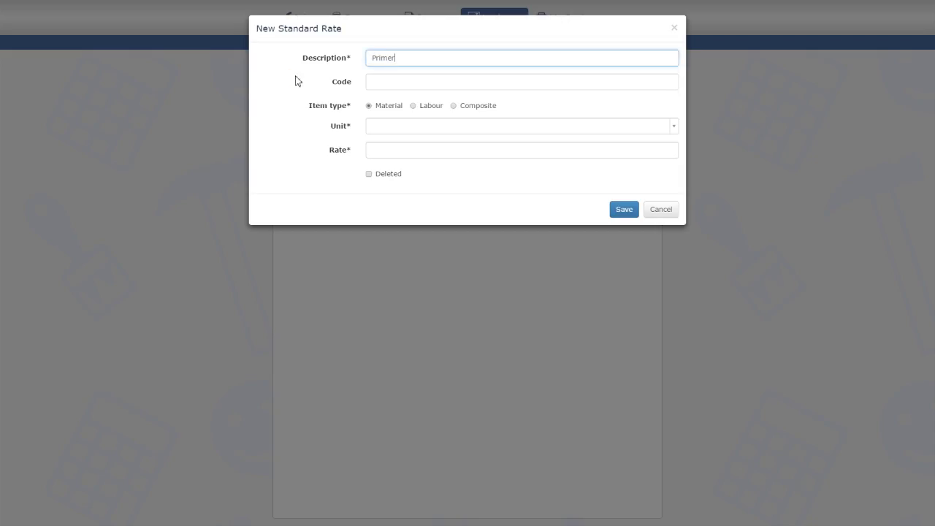
{"action": "type", "text": "oil-based"}
{"action": "key", "text": "Tab"}
{"action": "key", "text": "Tab"}
{"action": "key", "text": "Tab"}
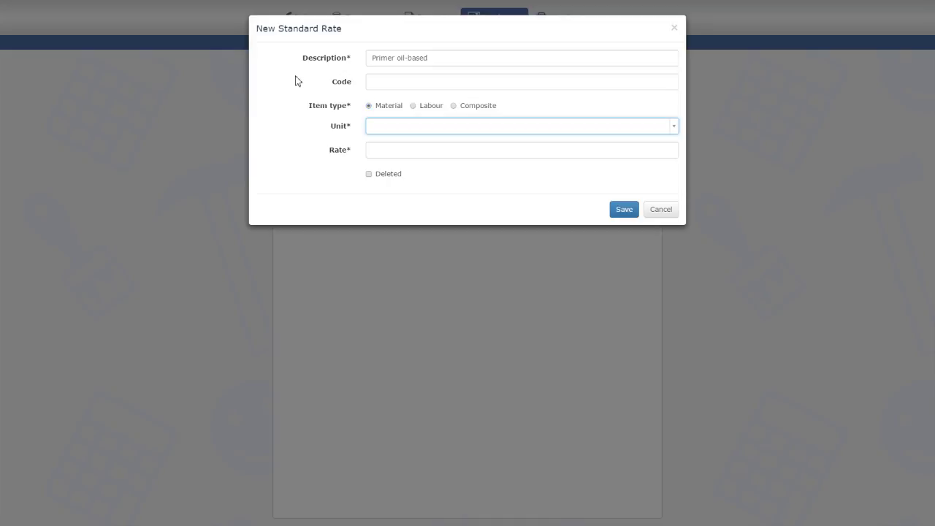
{"action": "type", "text": "l"}
{"action": "key", "text": "Tab"}
{"action": "type", "text": "20"}
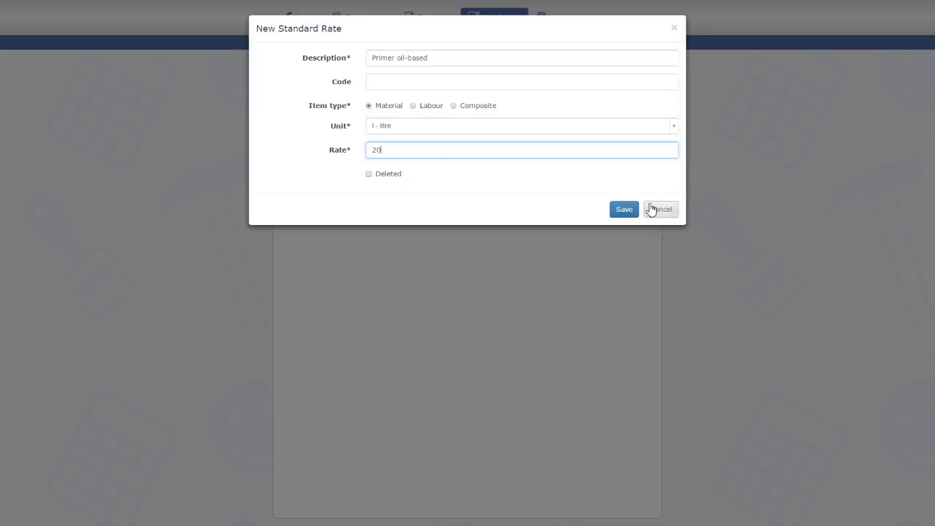
{"action": "left_click", "coordinate": [627, 212]}
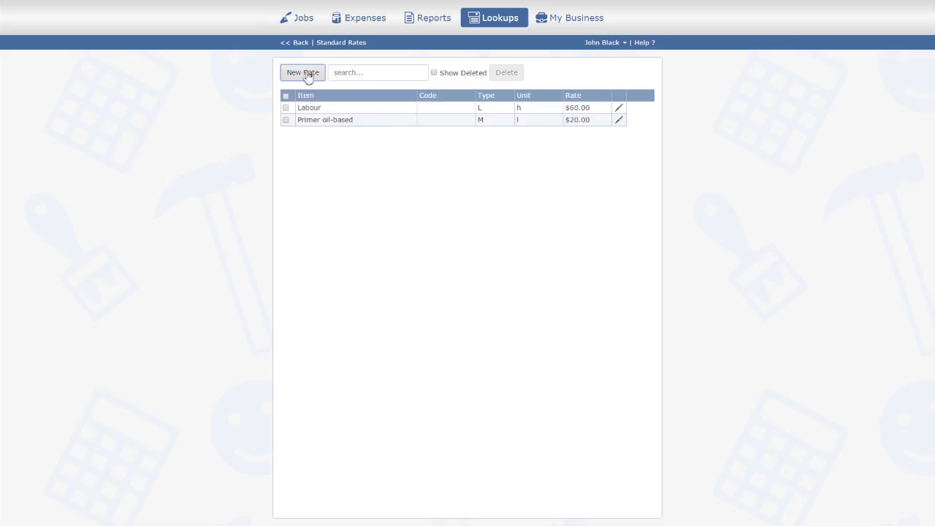
Step: Create a material standard rate described as Enamel oil-based, with unit l - litre and a rate of 16
{"action": "left_click", "coordinate": [303, 73]}
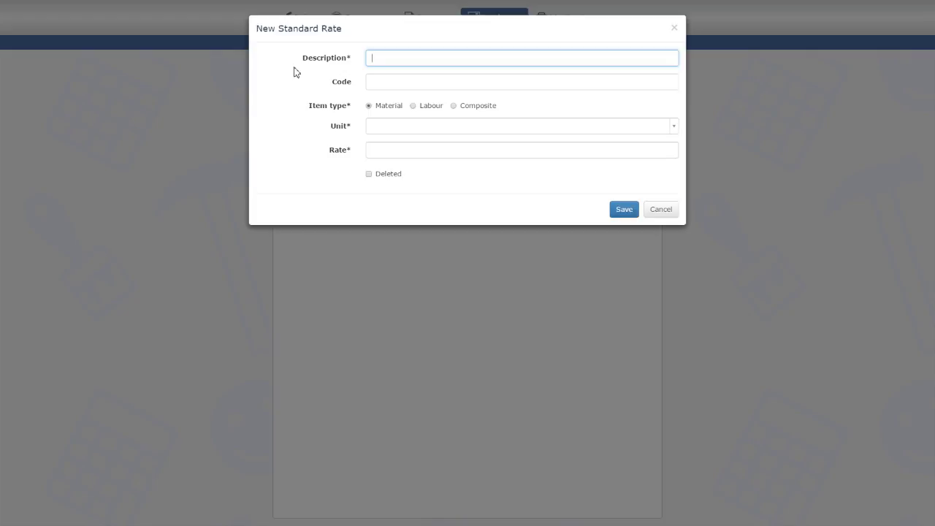
{"action": "type", "text": "Enamel oil-based"}
{"action": "key", "text": "Tab"}
{"action": "key", "text": "Tab"}
{"action": "key", "text": "Tab"}
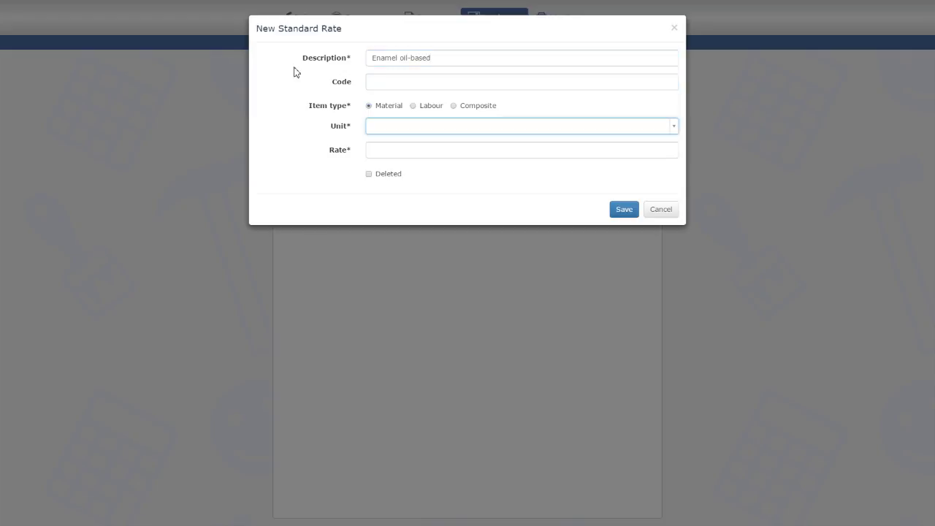
{"action": "type", "text": "l"}
{"action": "key", "text": "Return"}
{"action": "key", "text": "Tab"}
{"action": "type", "text": "16"}
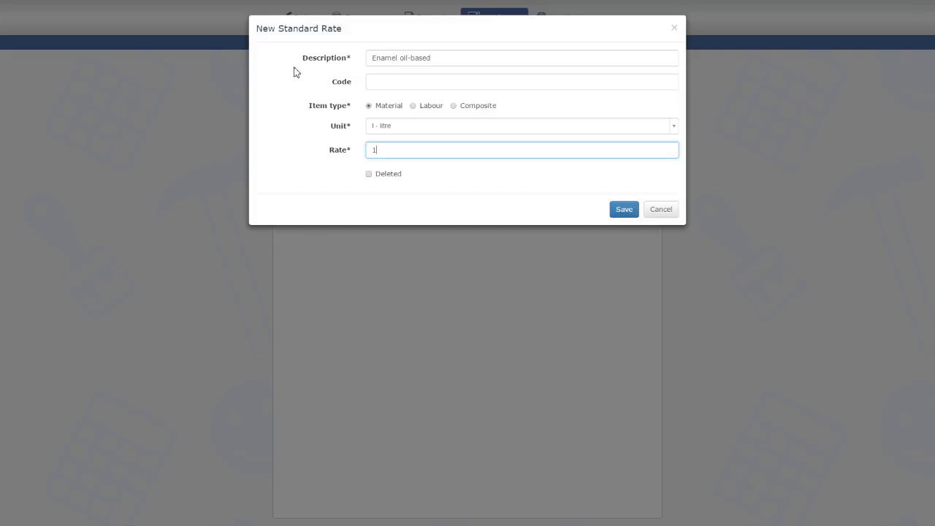
{"action": "left_click", "coordinate": [624, 210]}
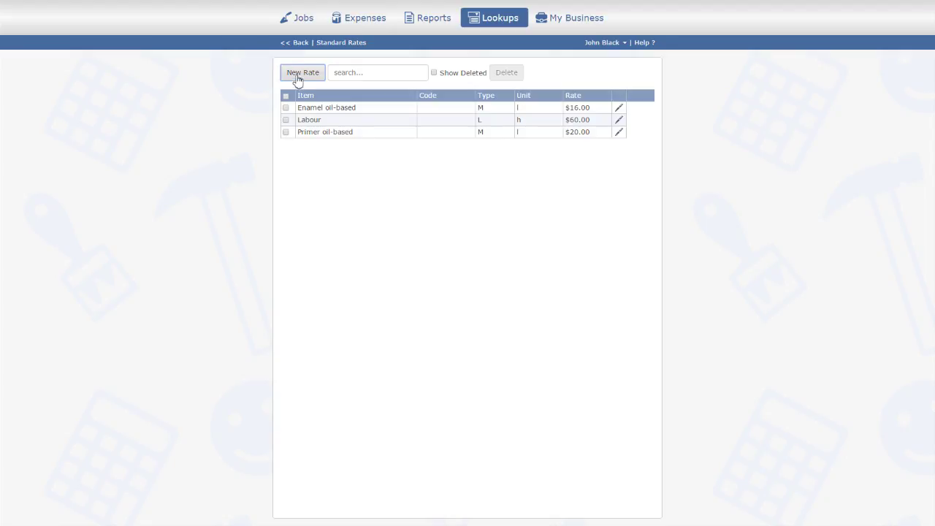
Step: Start a new standard rate described as Door renovation, with item type Composite and unit ea - each
{"action": "left_click", "coordinate": [298, 80]}
{"action": "type", "text": "Door"}
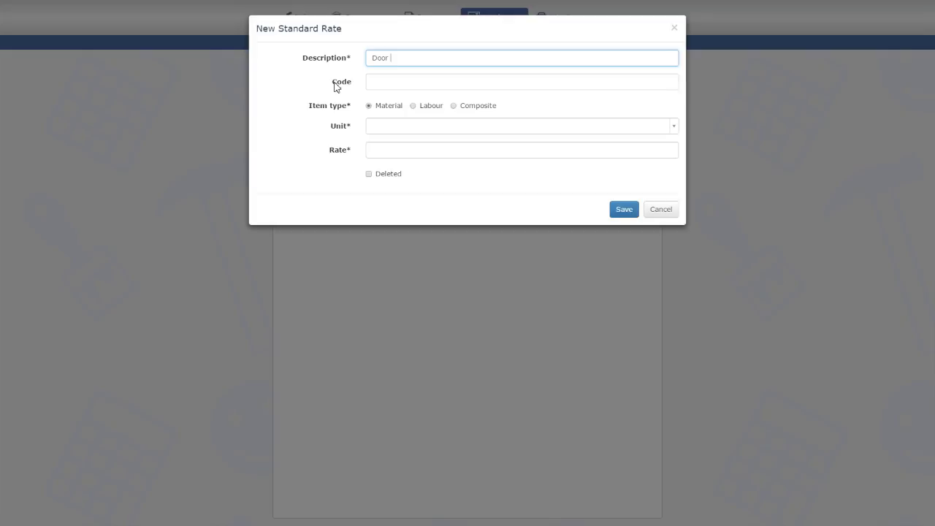
{"action": "type", "text": " renovation"}
{"action": "key", "text": "Tab"}
{"action": "key", "text": "Tab"}
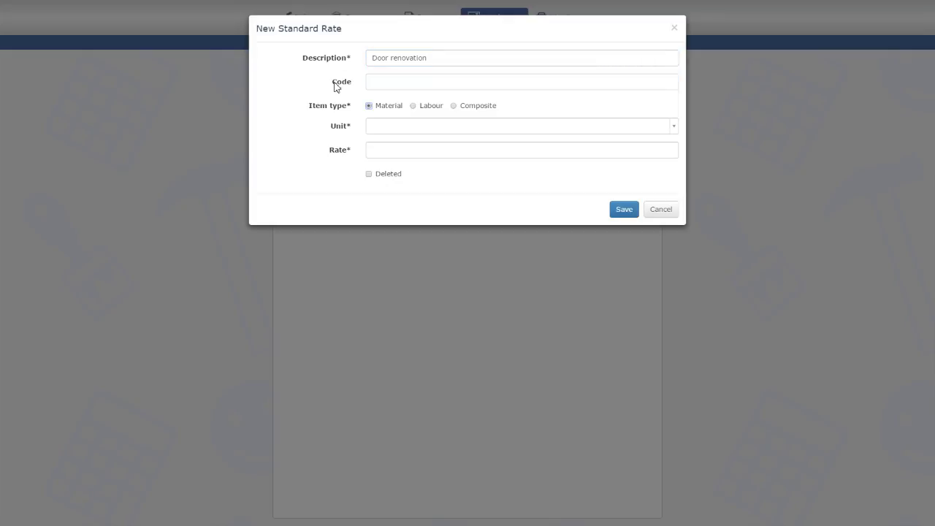
{"action": "key", "text": "Right"}
{"action": "key", "text": "Right"}
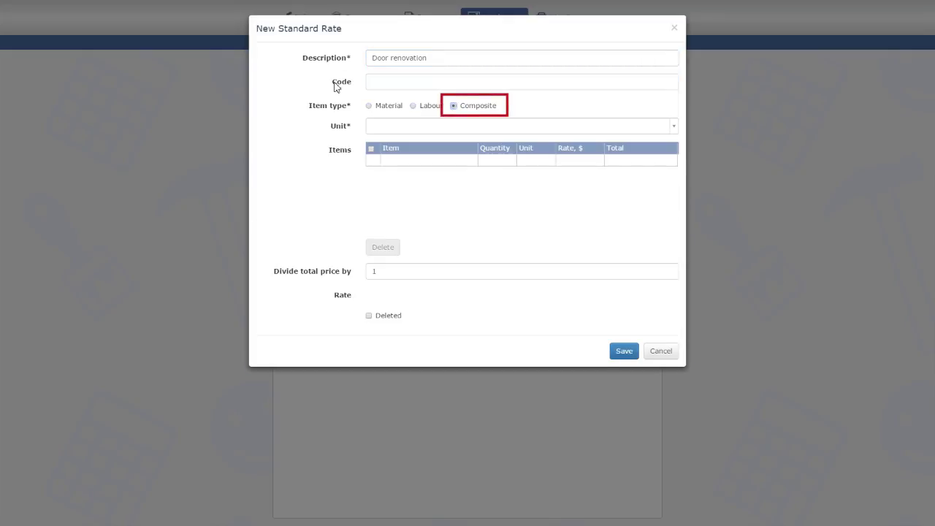
{"action": "key", "text": "Tab"}
{"action": "type", "text": "ea"}
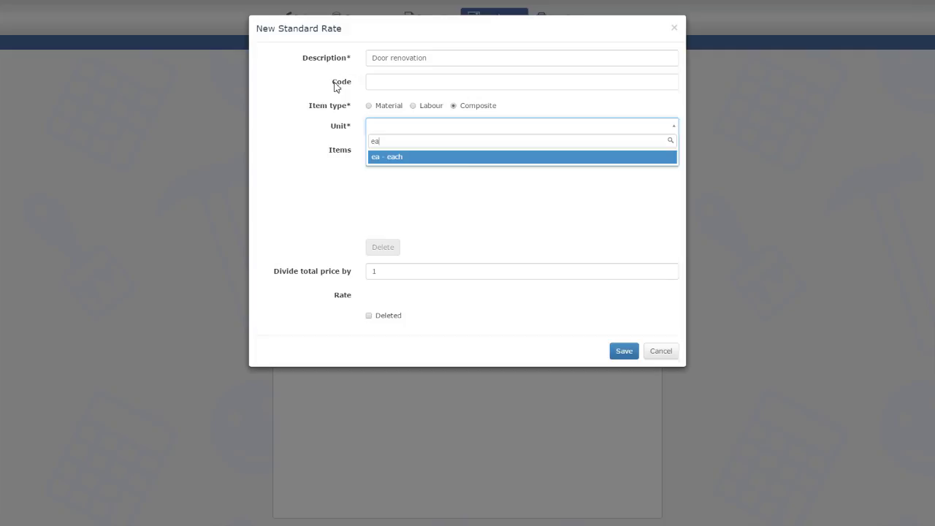
{"action": "key", "text": "Return"}
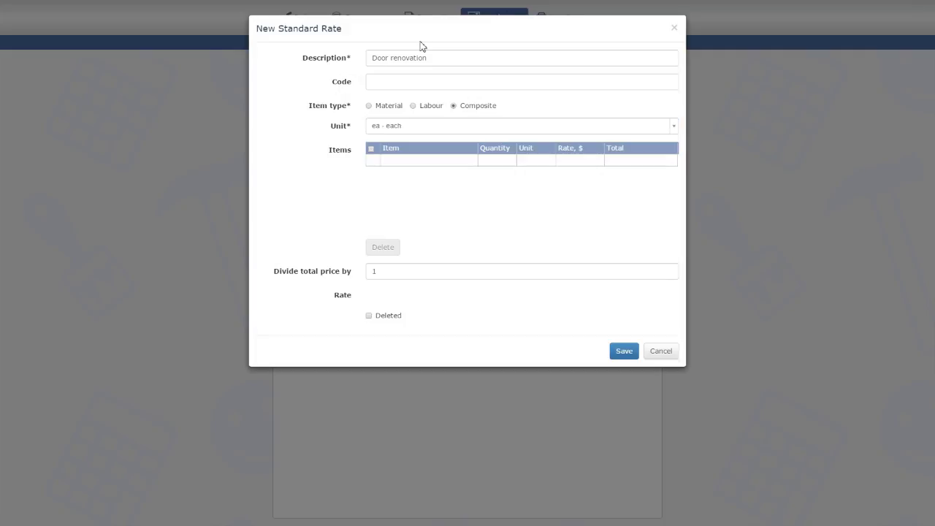
Step: Add Labour with a quantity of 3 as the first item of the Door renovation rate
{"action": "left_click", "coordinate": [469, 165]}
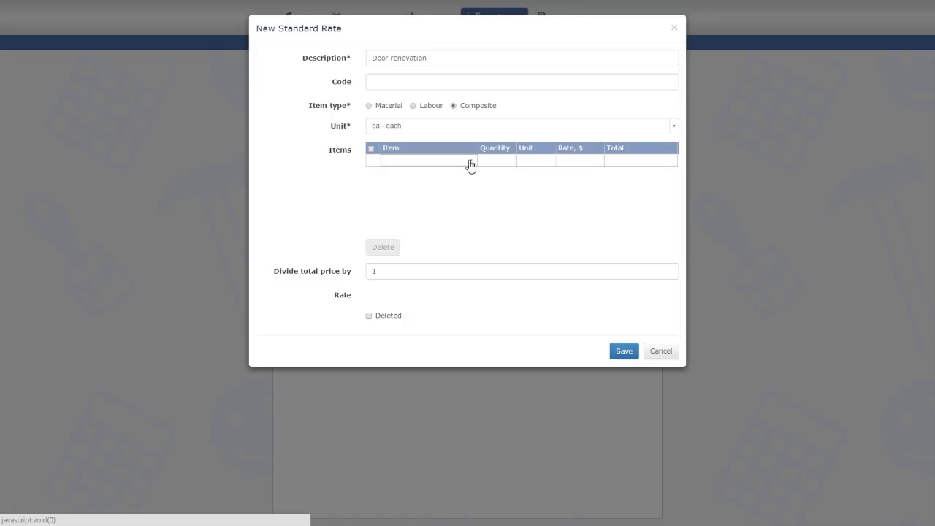
{"action": "left_click", "coordinate": [471, 166]}
{"action": "left_click", "coordinate": [408, 218]}
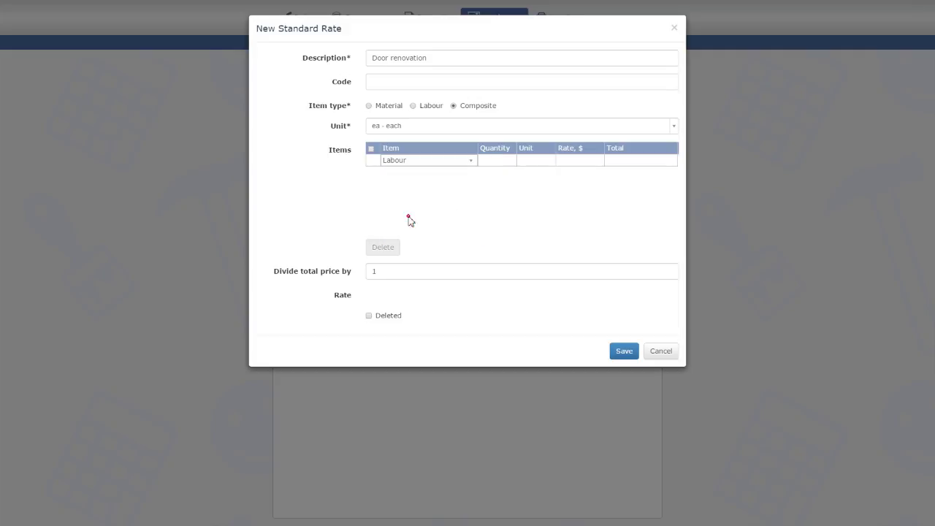
{"action": "left_click", "coordinate": [490, 167]}
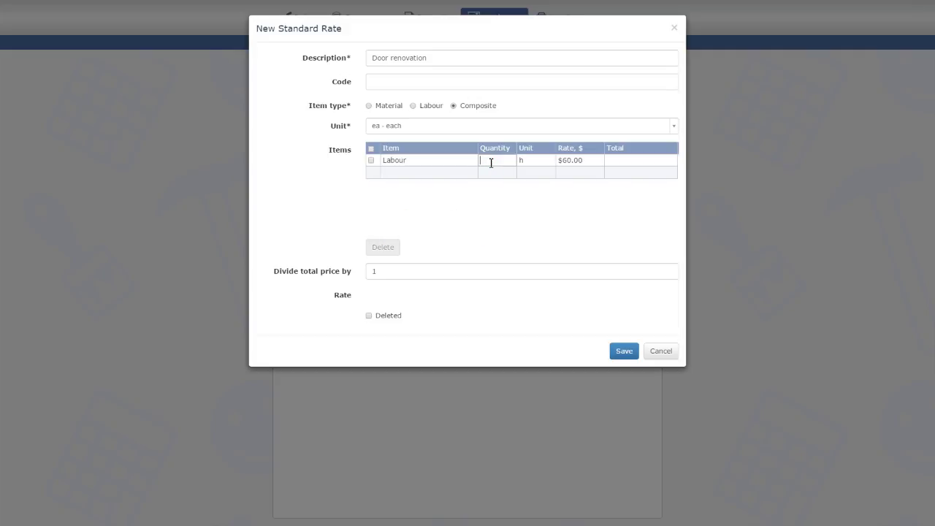
{"action": "type", "text": "3"}
{"action": "key", "text": "Return"}
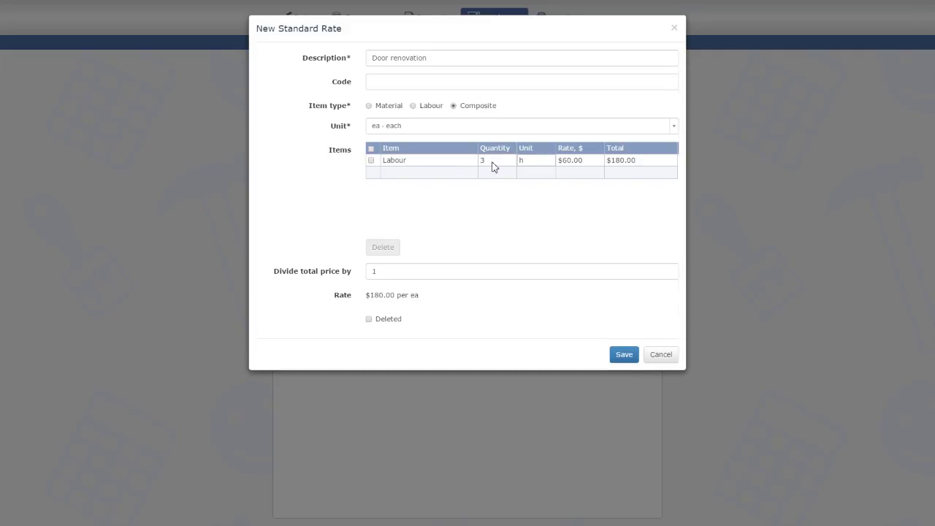
Step: Add Primer oil-based with a quantity of 0.6 to the Door renovation items
{"action": "type", "text": "Prim"}
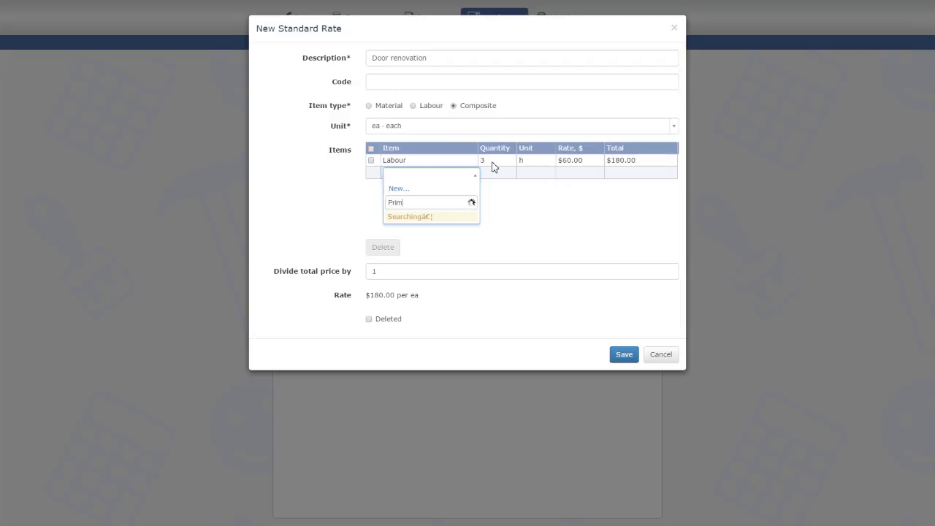
{"action": "left_click", "coordinate": [437, 218]}
{"action": "left_click", "coordinate": [494, 173]}
{"action": "type", "text": "0.6"}
{"action": "key", "text": "Return"}
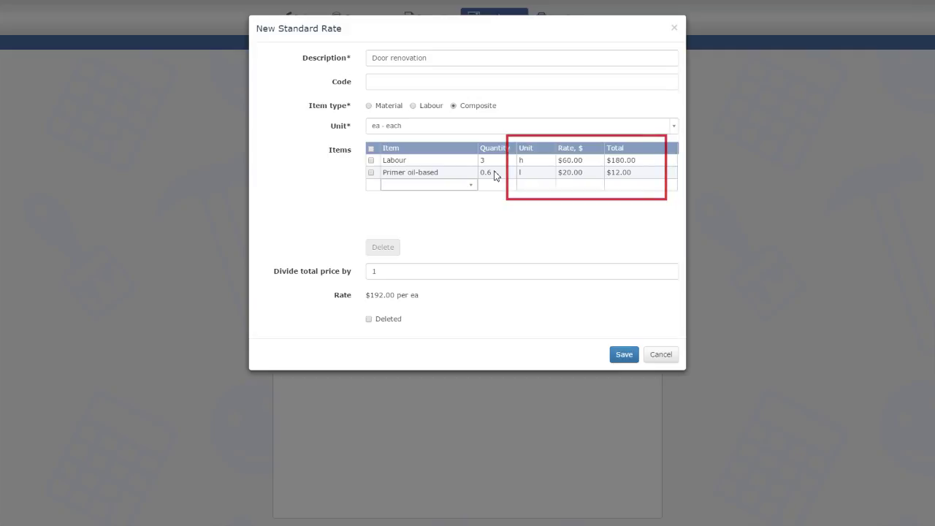
Step: Add Enamel oil-based with a quantity of 0.5 to the Door renovation items
{"action": "type", "text": "Ena"}
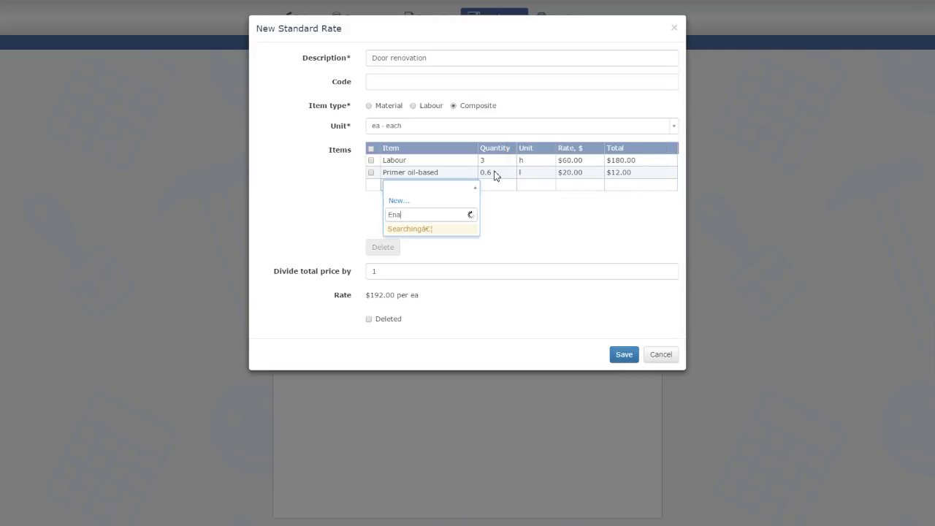
{"action": "key", "text": "Return"}
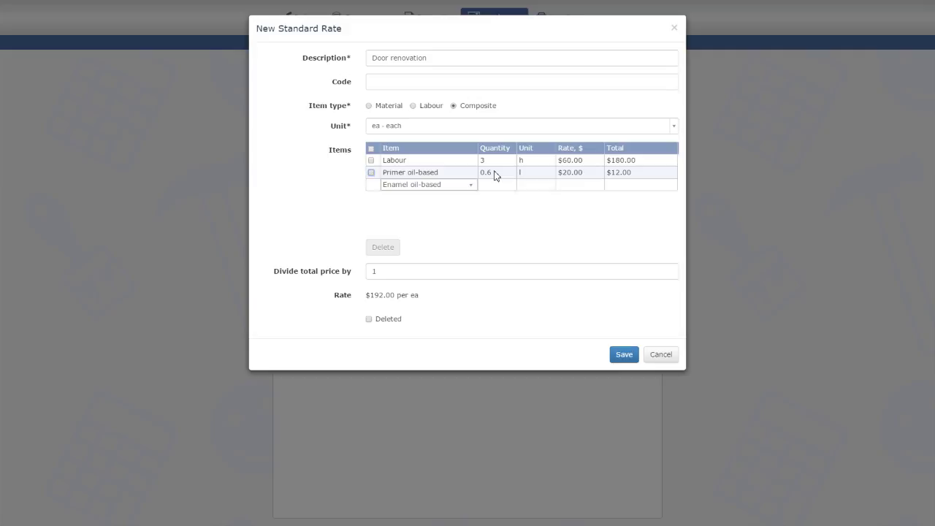
{"action": "type", "text": "0.5"}
{"action": "key", "text": "Tab"}
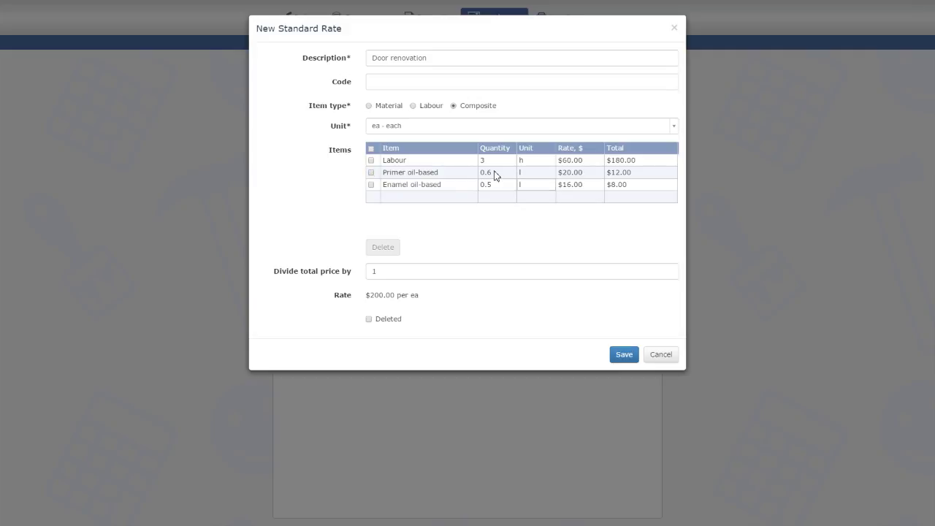
Step: Add a second Labour entry with a quantity of 0.5 below the enamel in the Door renovation items
{"action": "key", "text": "Tab"}
{"action": "key", "text": "Tab"}
{"action": "key", "text": "Tab"}
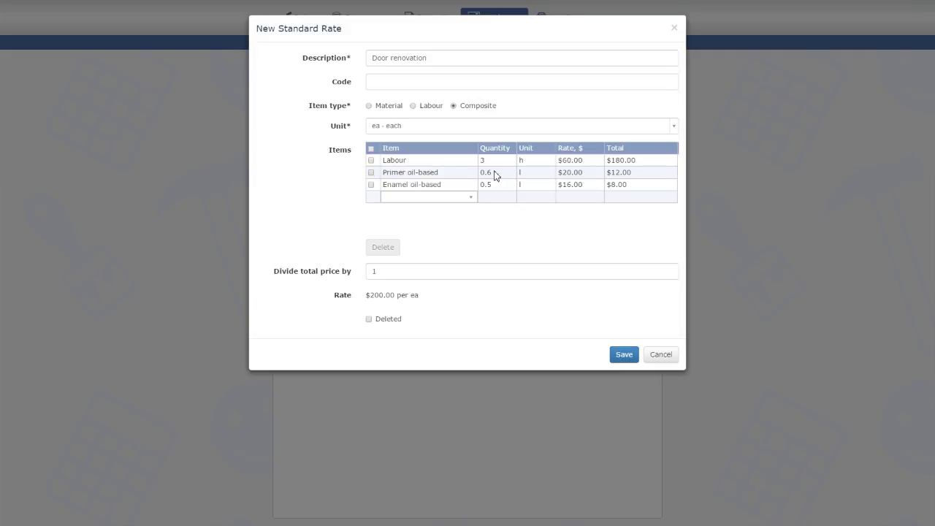
{"action": "left_click", "coordinate": [472, 198]}
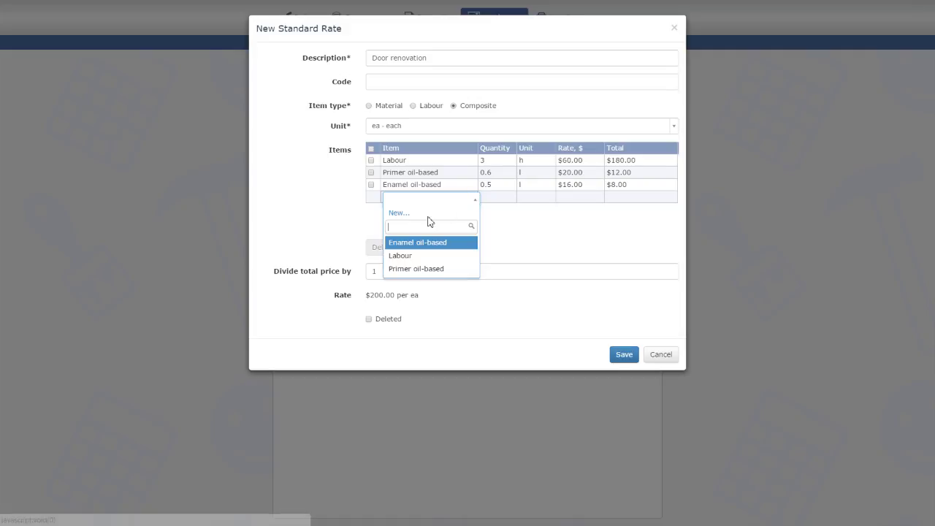
{"action": "left_click", "coordinate": [407, 257]}
{"action": "left_click", "coordinate": [494, 197]}
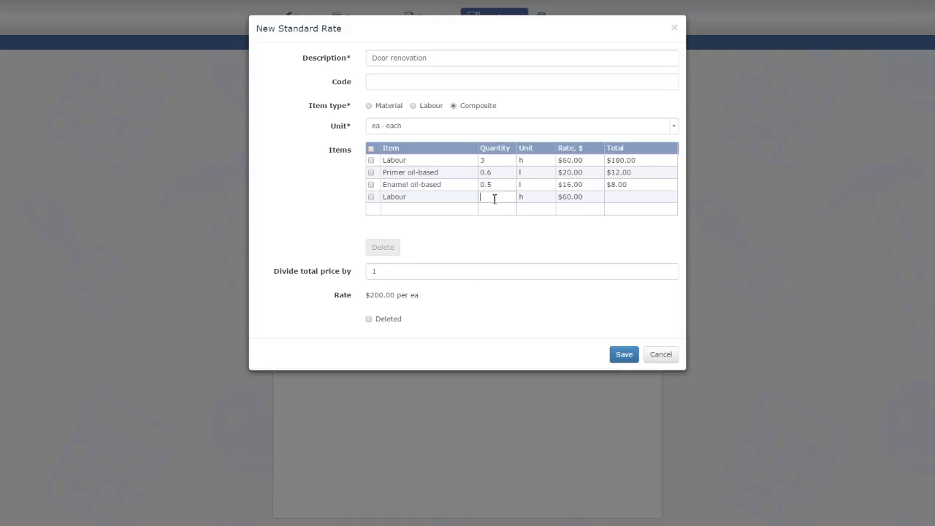
{"action": "type", "text": "0.5"}
{"action": "key", "text": "Tab"}
Step: Start a new material rate named Sandpaper from the next empty item row of the Door renovation rate
{"action": "key", "text": "Tab"}
{"action": "key", "text": "Tab"}
{"action": "key", "text": "Tab"}
{"action": "left_click", "coordinate": [452, 213]}
{"action": "left_click", "coordinate": [471, 211]}
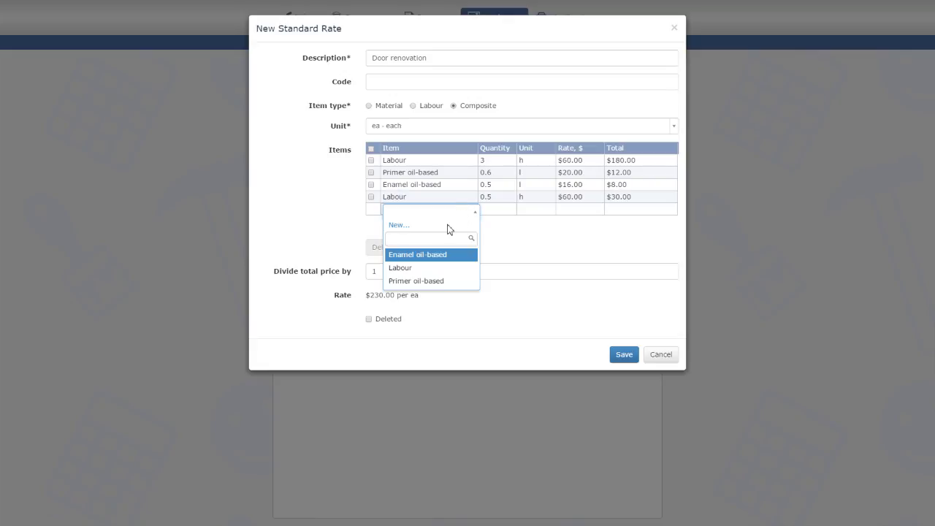
{"action": "left_click", "coordinate": [398, 226]}
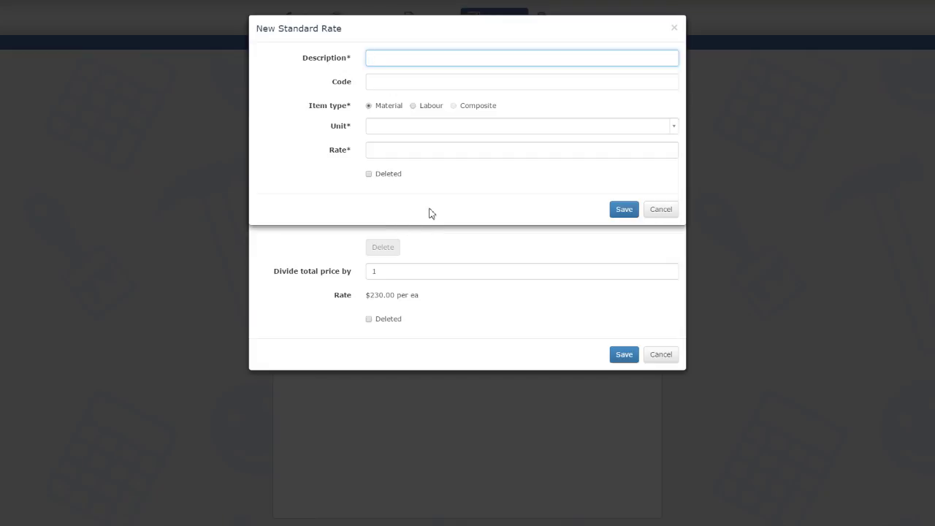
{"action": "type", "text": "Sandpaper"}
{"action": "key", "text": "Tab"}
{"action": "key", "text": "Tab"}
{"action": "key", "text": "Tab"}
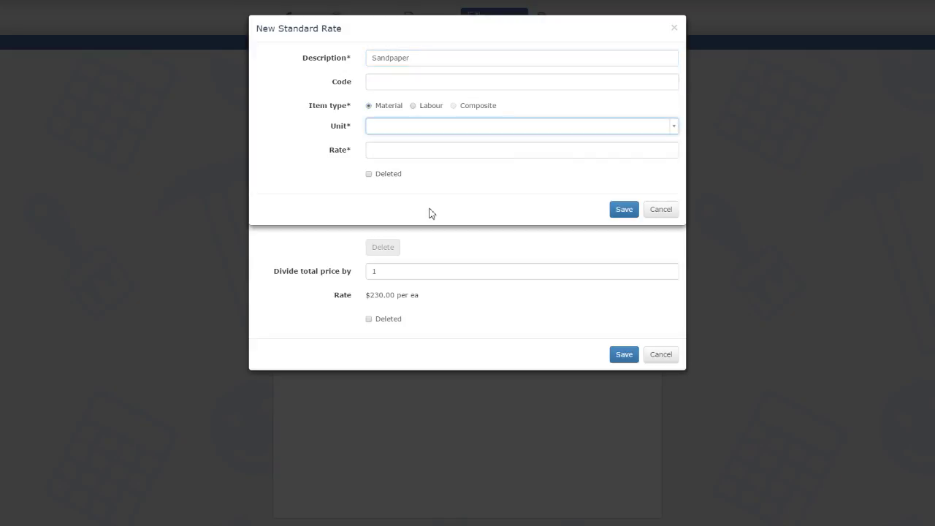
Step: Set the Sandpaper rate's unit to m2 and its rate to 30, and save it
{"action": "type", "text": "m2"}
{"action": "key", "text": "Tab"}
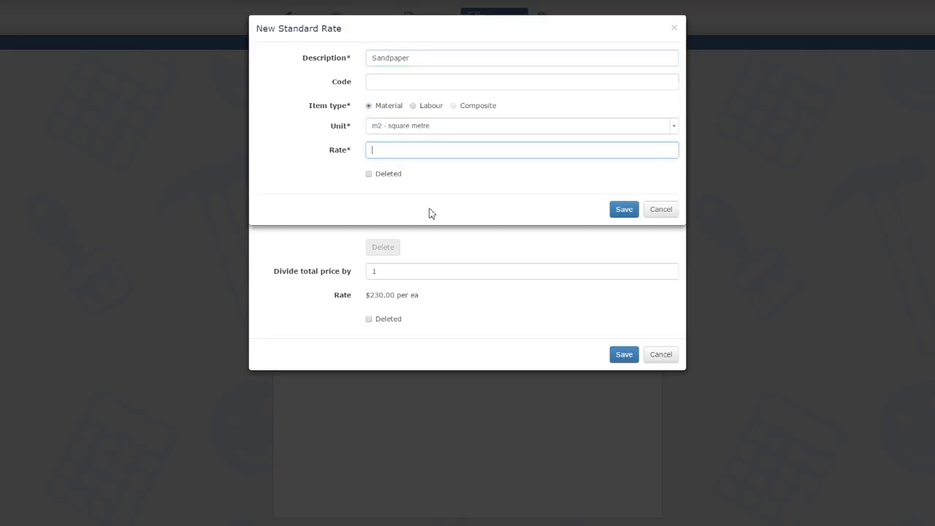
{"action": "type", "text": "30"}
{"action": "left_click", "coordinate": [623, 210]}
Step: Set the Sandpaper quantity to 0.04 in the Door renovation items and save the composite rate
{"action": "left_click", "coordinate": [494, 212]}
{"action": "type", "text": "0.04"}
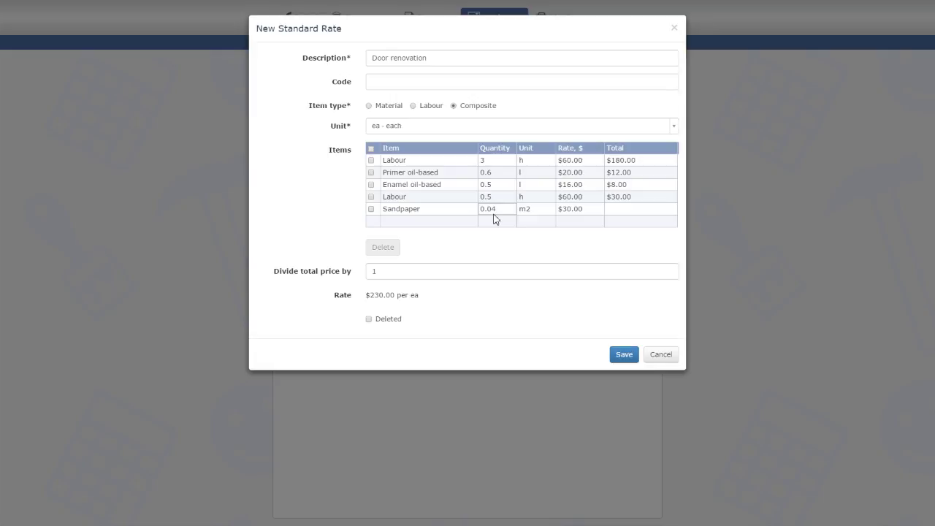
{"action": "left_click", "coordinate": [623, 356]}
{"action": "left_click", "coordinate": [594, 213]}
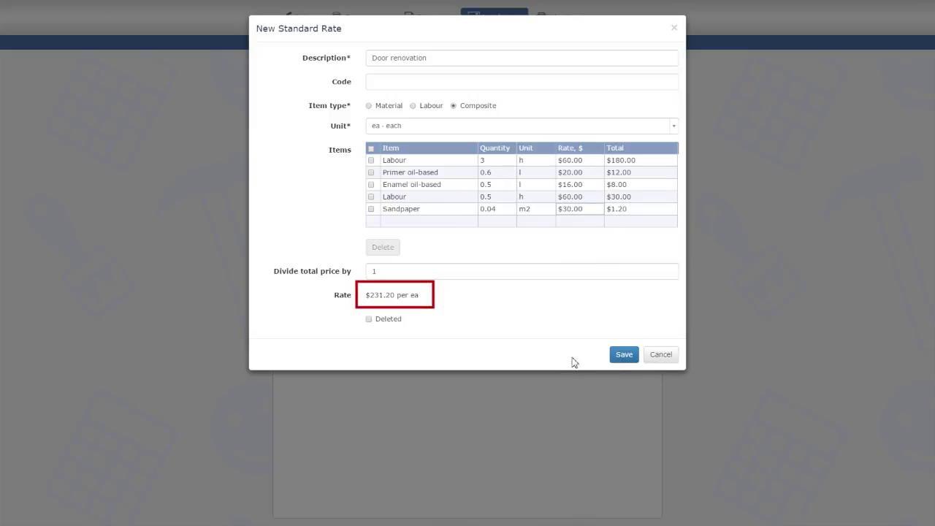
{"action": "left_click", "coordinate": [624, 358]}
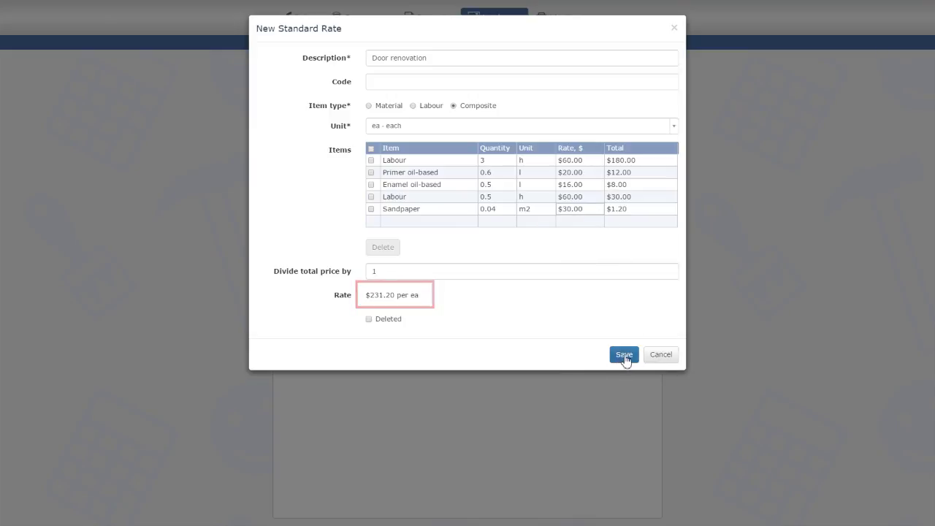
{"action": "left_click", "coordinate": [624, 356]}
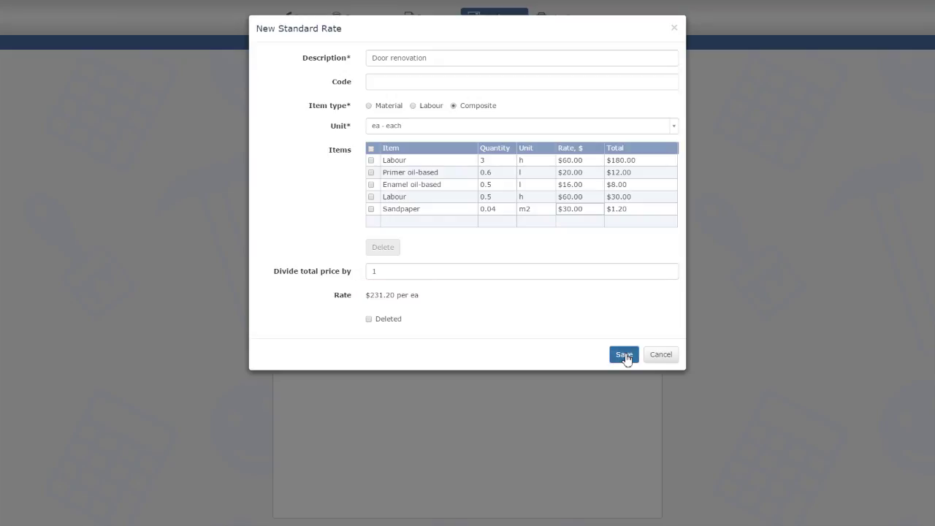
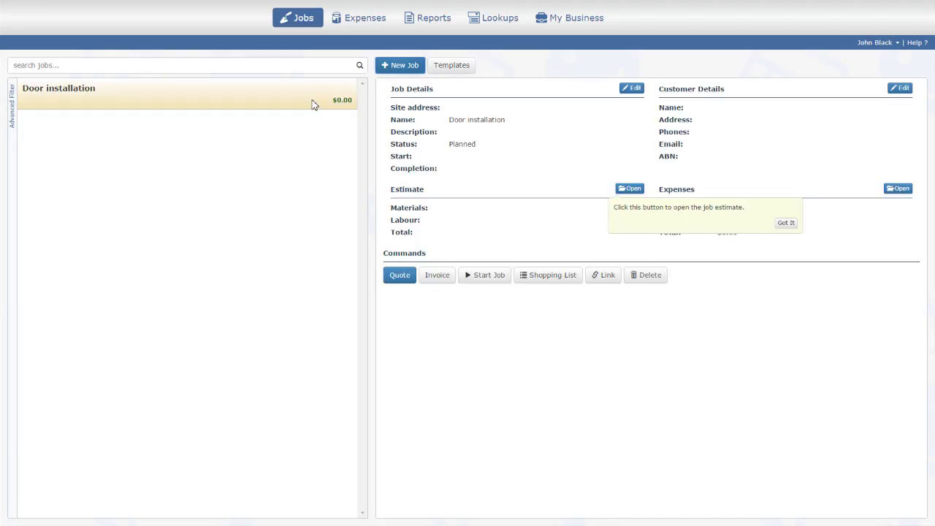
Step: Open the Door installation job's estimate and add the heading "Renovate internal doors"
{"action": "left_click", "coordinate": [794, 223]}
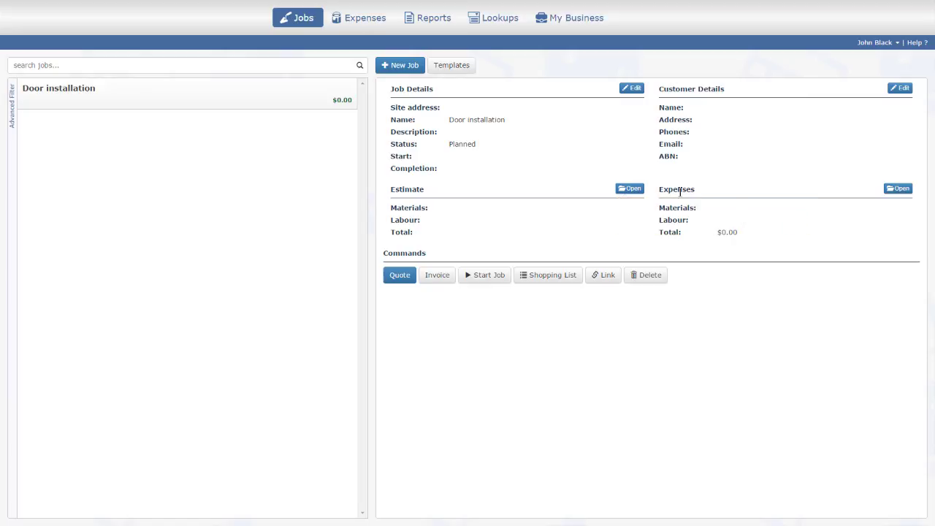
{"action": "left_click", "coordinate": [633, 190]}
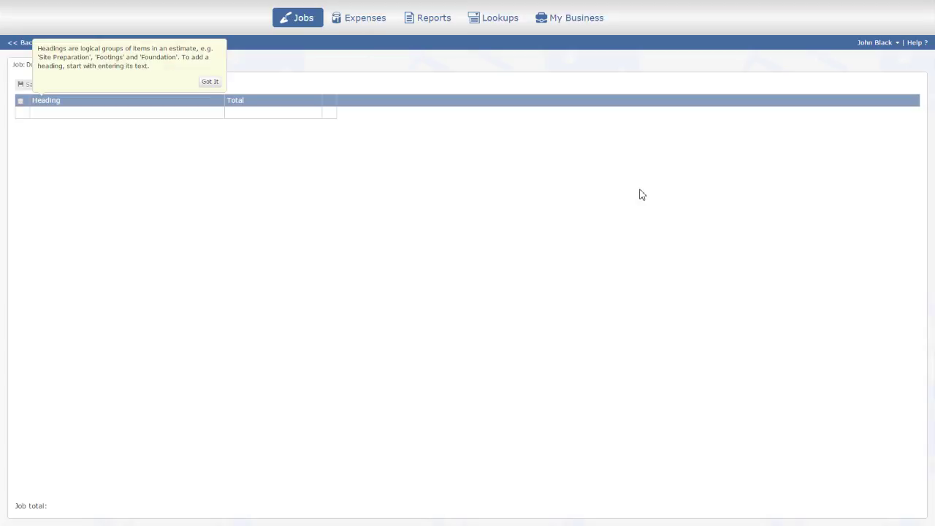
{"action": "left_click", "coordinate": [210, 82]}
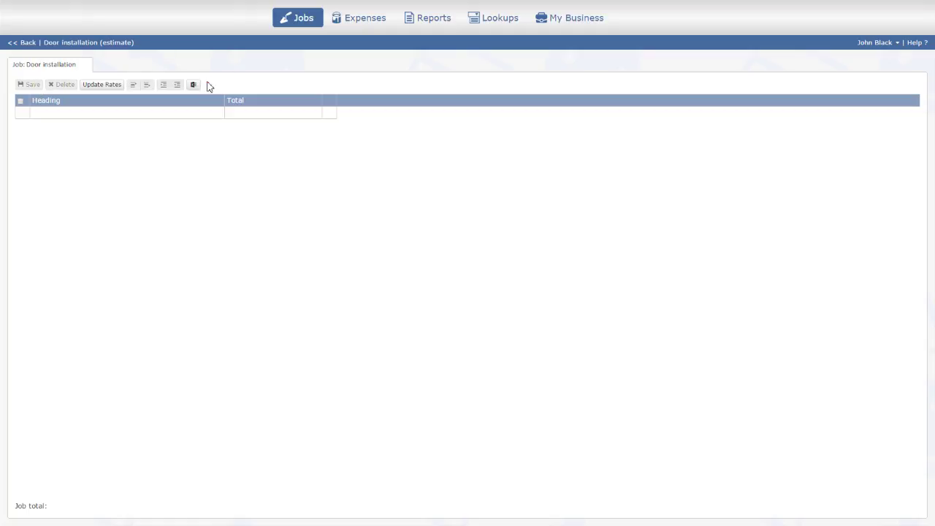
{"action": "left_click", "coordinate": [124, 114]}
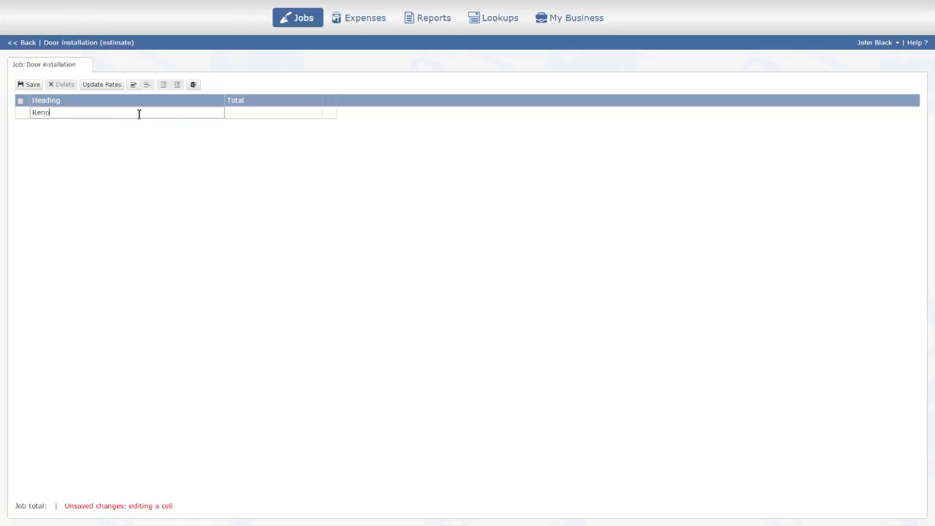
{"action": "type", "text": "Renovate internal doors"}
{"action": "key", "text": "Return"}
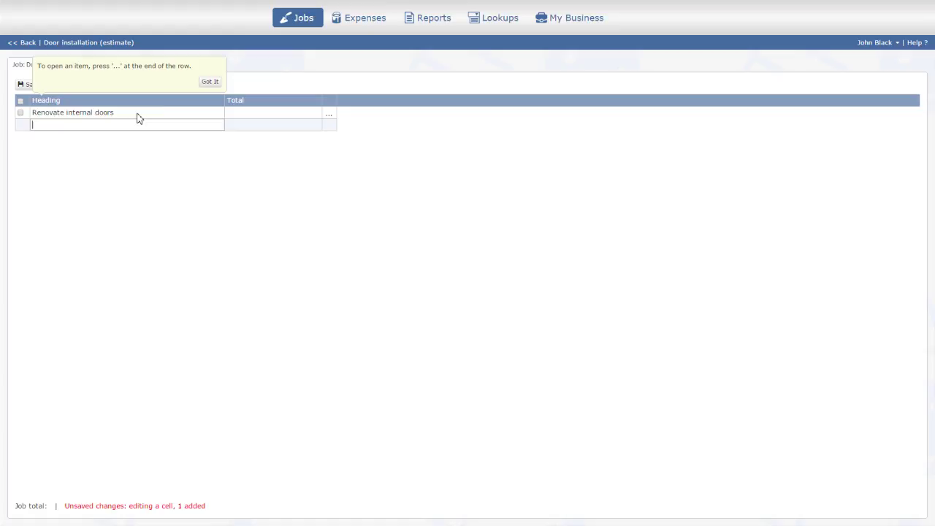
Step: Add a second estimate heading "Supply and install internal doors with frames"
{"action": "left_click", "coordinate": [205, 84]}
{"action": "left_click", "coordinate": [126, 125]}
{"action": "type", "text": "Supp"}
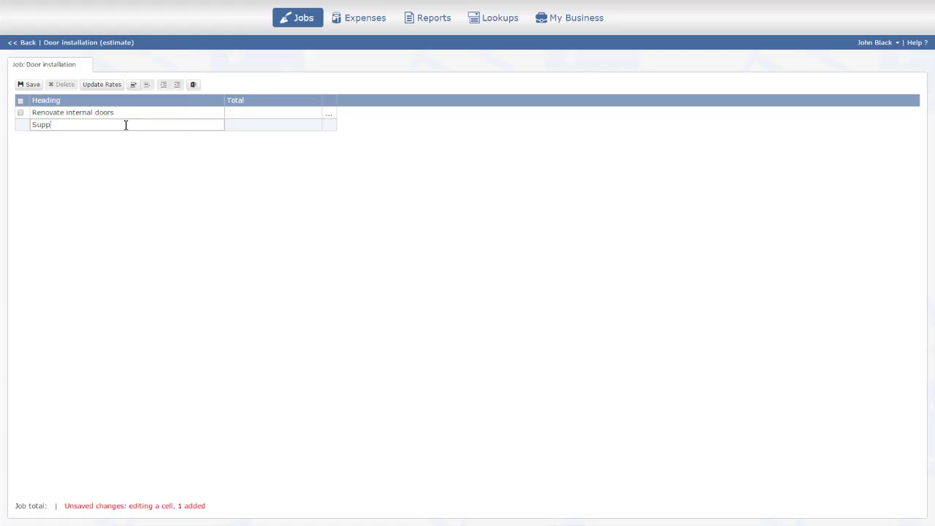
{"action": "type", "text": "ly and install internal doors"}
{"action": "key", "text": "Return"}
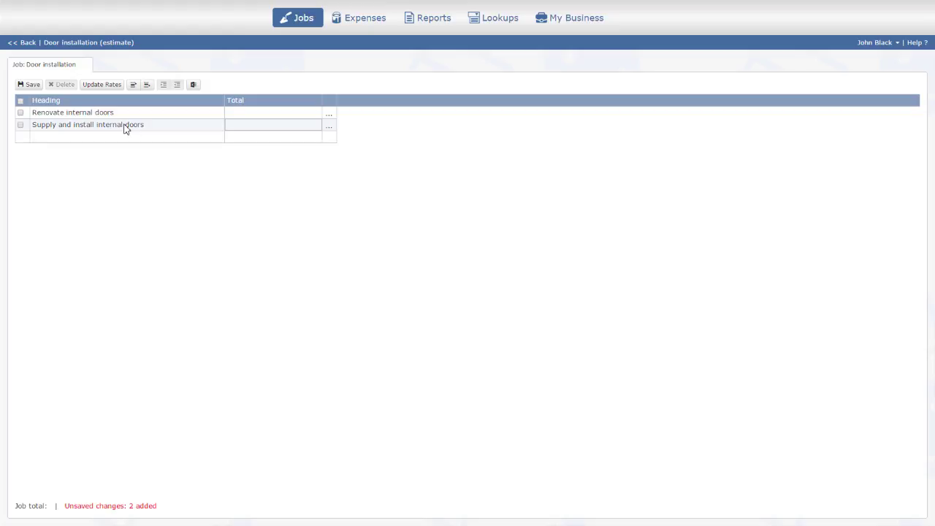
{"action": "left_click", "coordinate": [158, 127]}
{"action": "left_click", "coordinate": [169, 127]}
{"action": "type", "text": "with frames"}
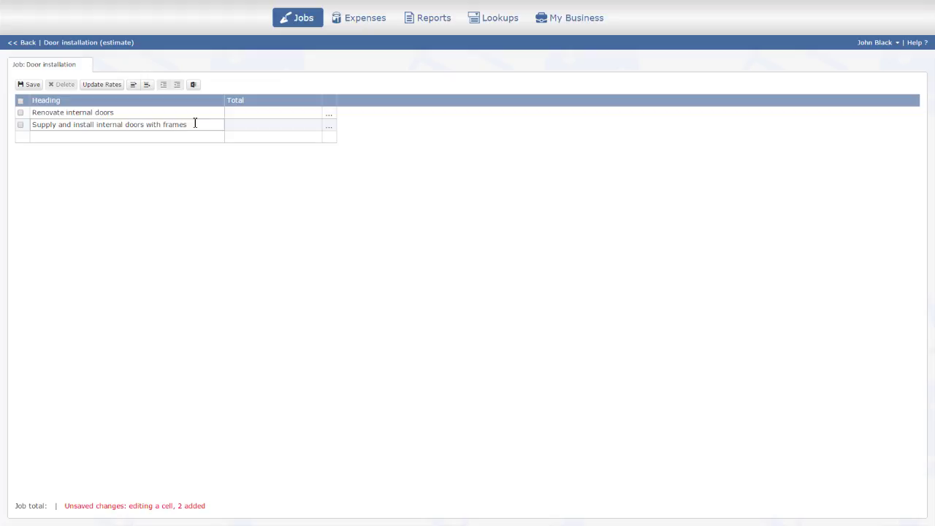
{"action": "left_click", "coordinate": [238, 126]}
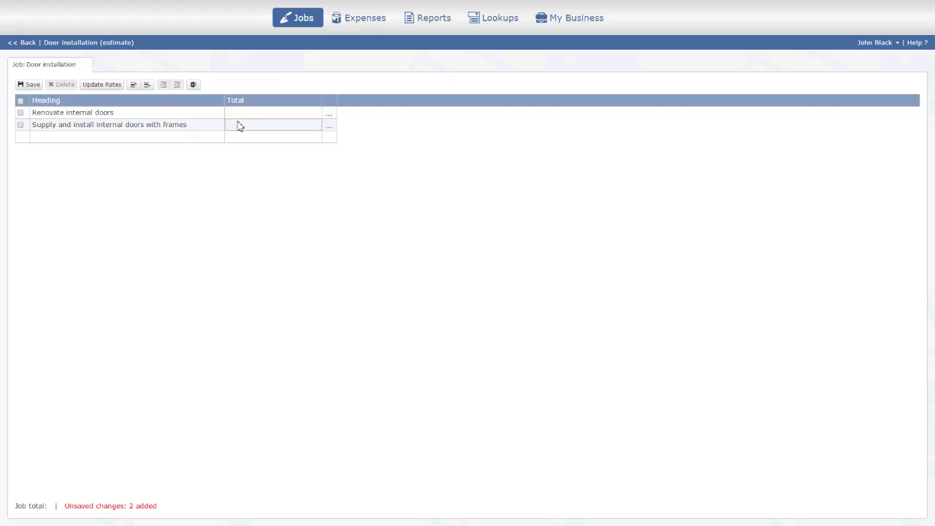
Step: Open the "Renovate internal doors" heading and choose Door renovation as the standard rate of its first item
{"action": "left_click", "coordinate": [330, 115]}
{"action": "left_click", "coordinate": [553, 94]}
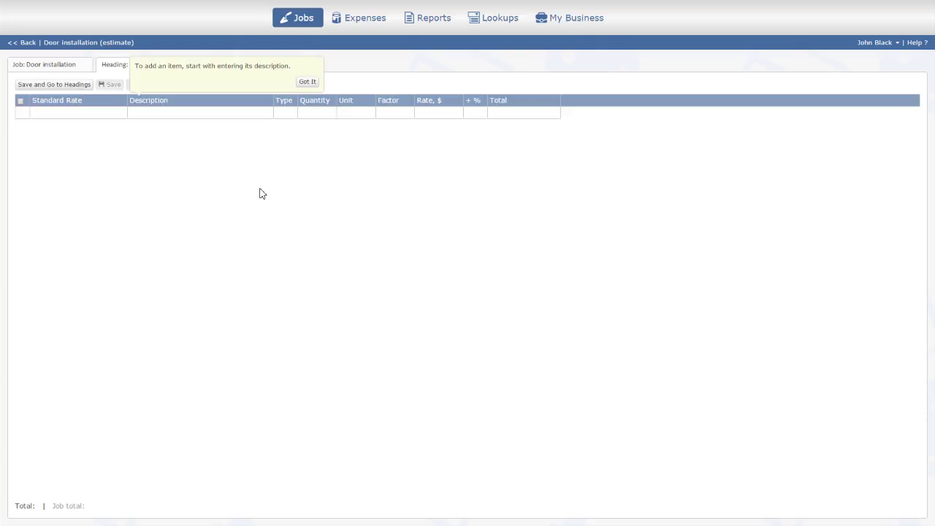
{"action": "left_click", "coordinate": [307, 83]}
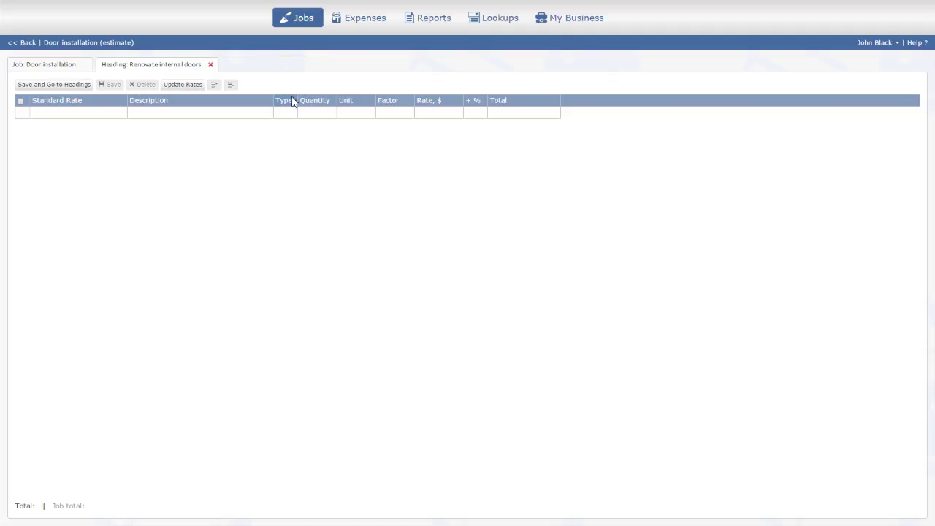
{"action": "left_click", "coordinate": [110, 117]}
{"action": "left_click", "coordinate": [121, 115]}
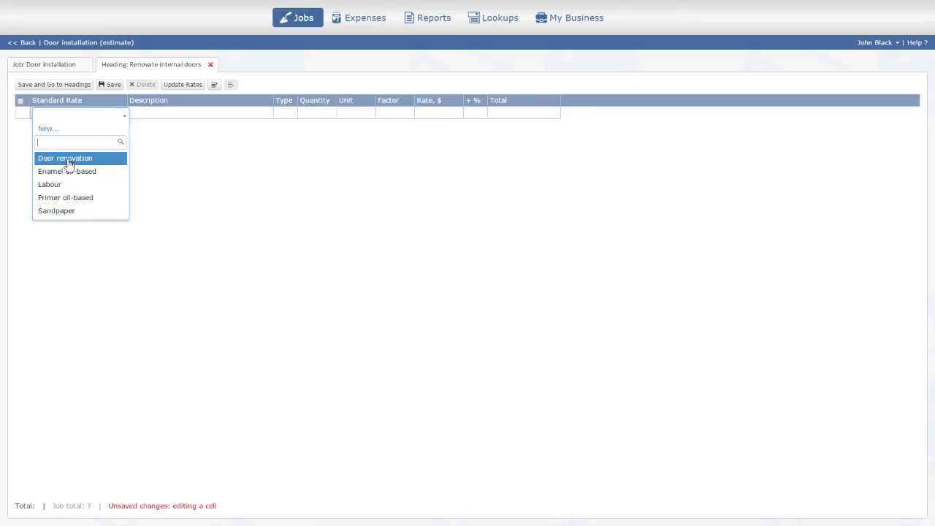
{"action": "left_click", "coordinate": [67, 157]}
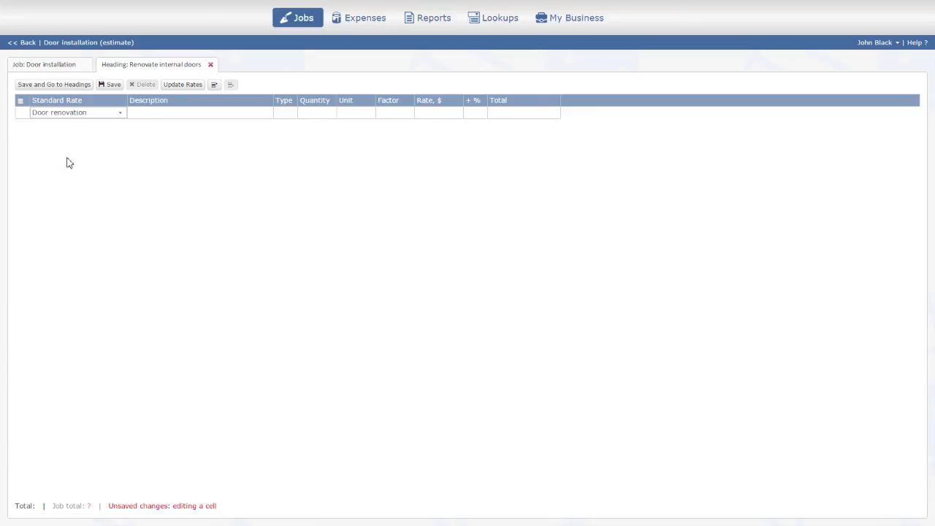
Step: Change the Door renovation item's description to "Internal door"
{"action": "left_click", "coordinate": [156, 114]}
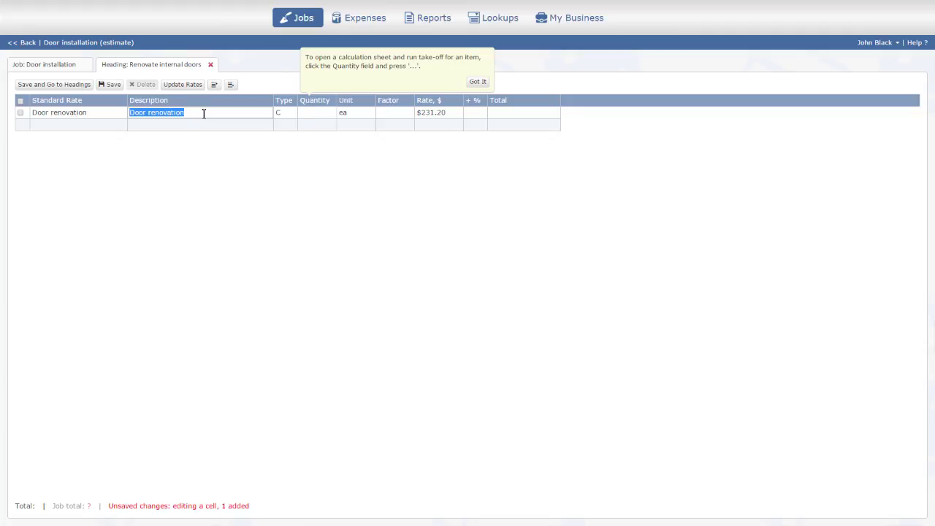
{"action": "left_click_drag", "start_coordinate": [209, 112], "coordinate": [200, 114]}
{"action": "triple_click", "coordinate": [199, 113]}
{"action": "type", "text": "Internal door"}
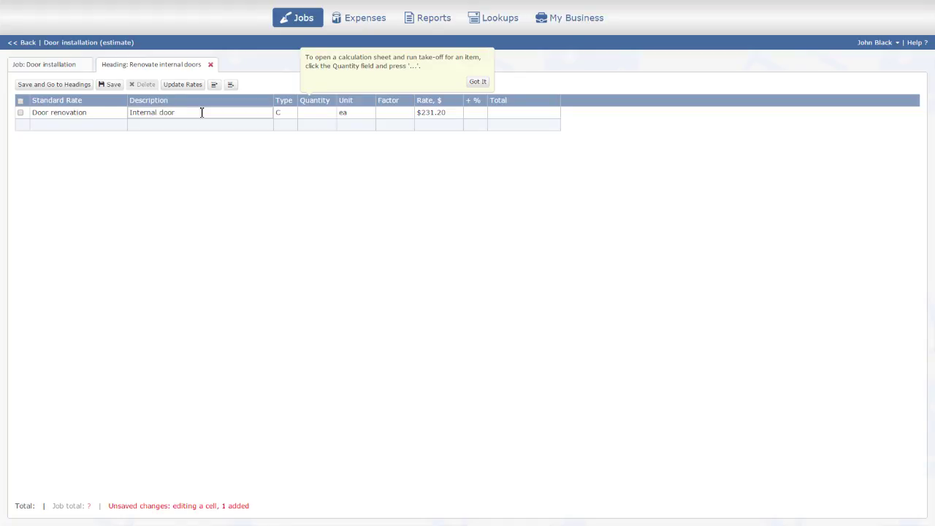
{"action": "key", "text": "Tab"}
{"action": "left_click", "coordinate": [478, 82]}
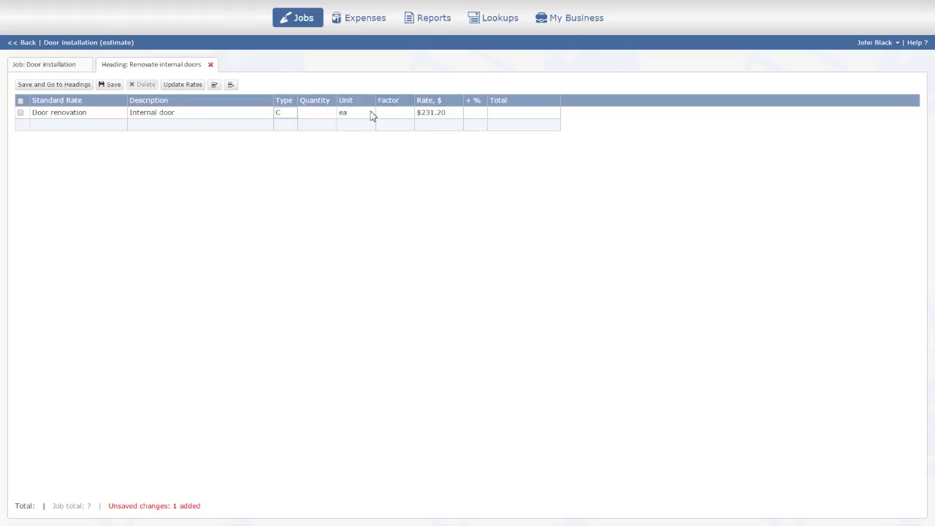
Step: Set the Internal door item's quantity to 4, save, and return to the estimate headings
{"action": "left_click", "coordinate": [318, 114]}
{"action": "key", "text": "Tab"}
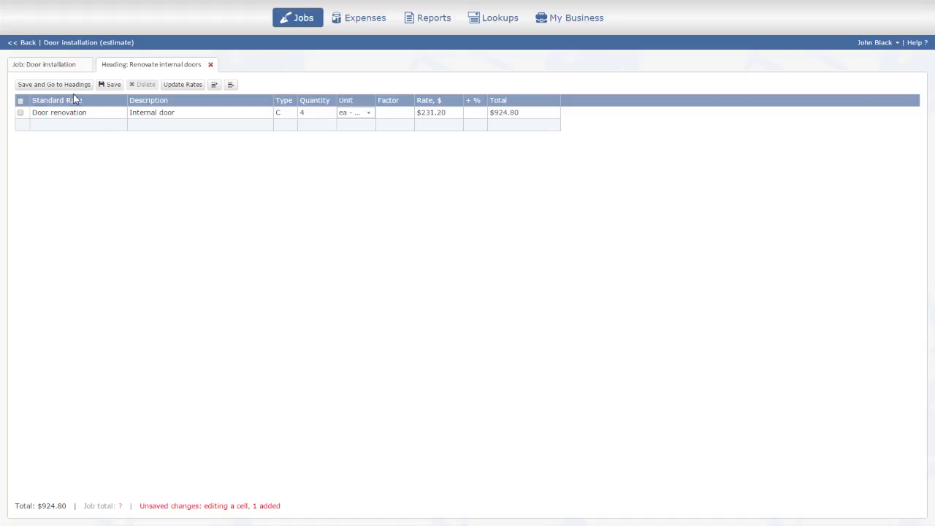
{"action": "left_click", "coordinate": [45, 86]}
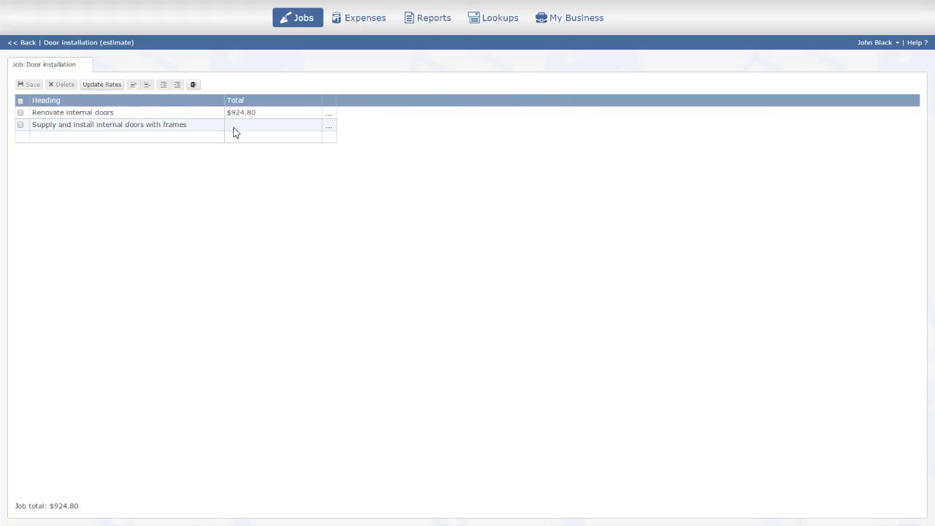
Step: Open the "Supply and install internal doors with frames" heading and add a Labour item described as "Remove old door"
{"action": "left_click", "coordinate": [329, 127]}
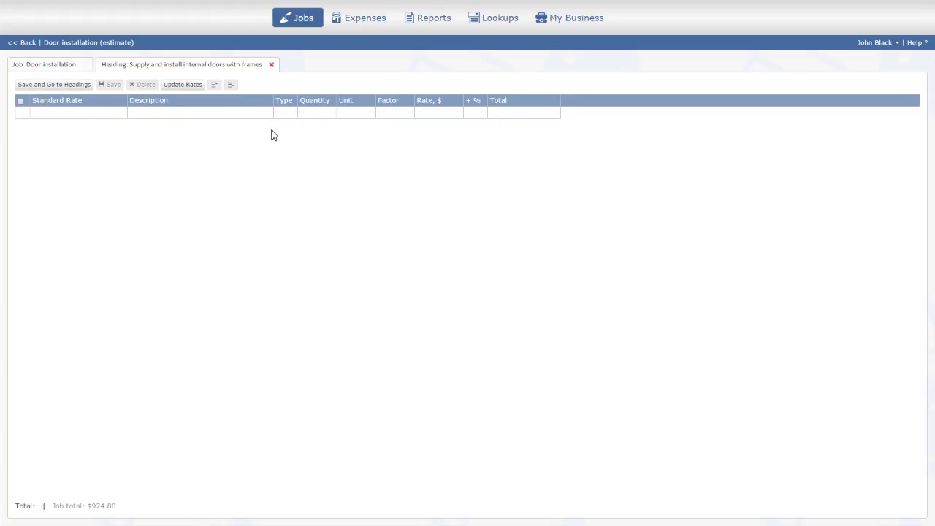
{"action": "left_click", "coordinate": [101, 117]}
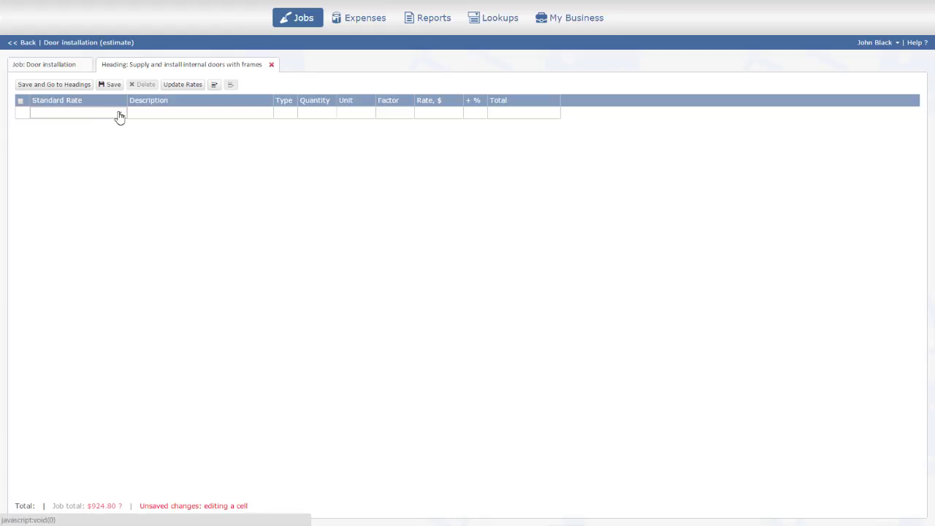
{"action": "left_click", "coordinate": [120, 115]}
{"action": "left_click", "coordinate": [62, 184]}
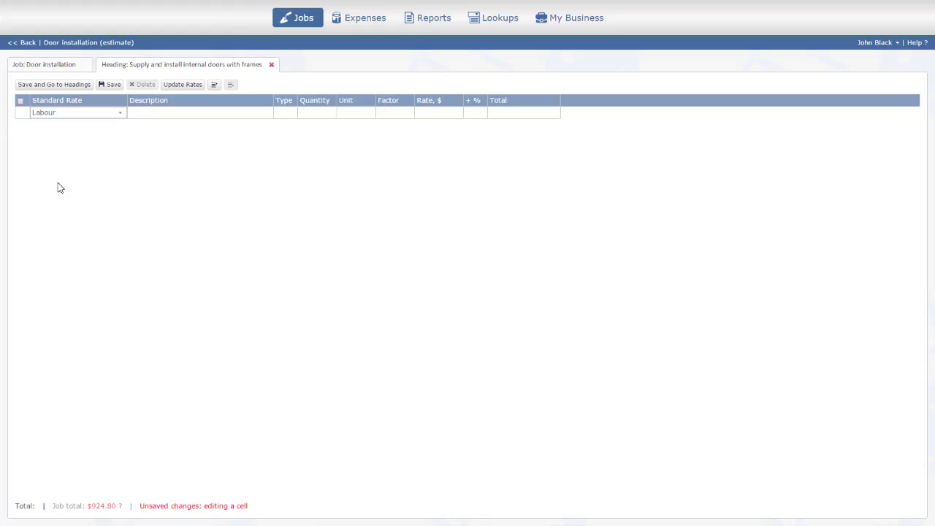
{"action": "left_click", "coordinate": [144, 117]}
{"action": "type", "text": "Remove old door"}
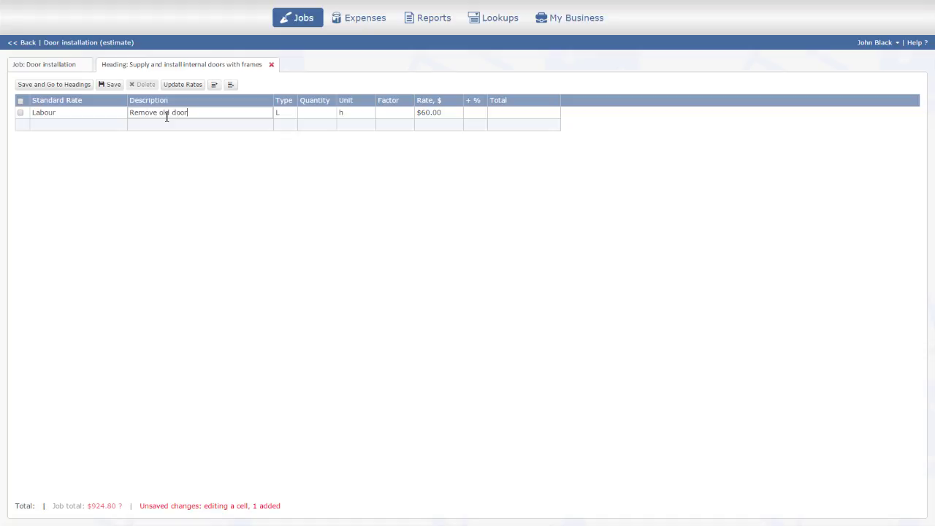
Step: Set the "Remove old door" item's quantity to 3 and its factor to 0.5
{"action": "key", "text": "Tab"}
{"action": "type", "text": "3"}
{"action": "key", "text": "Tab"}
{"action": "key", "text": "Tab"}
{"action": "type", "text": "0.5"}
{"action": "key", "text": "Tab"}
{"action": "key", "text": "Tab"}
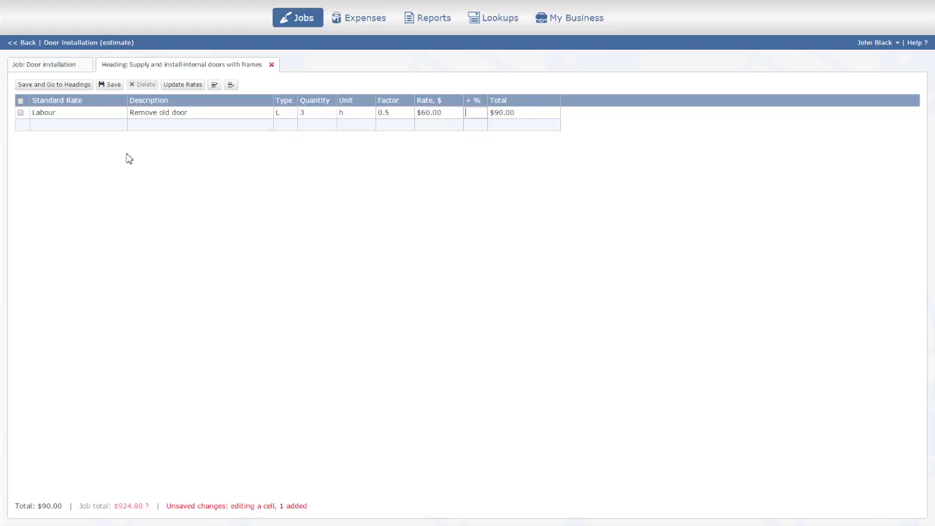
Step: Start a new standard rate for the second estimate row, described as "Supply and install door with frame", with item type Composite
{"action": "left_click", "coordinate": [63, 129]}
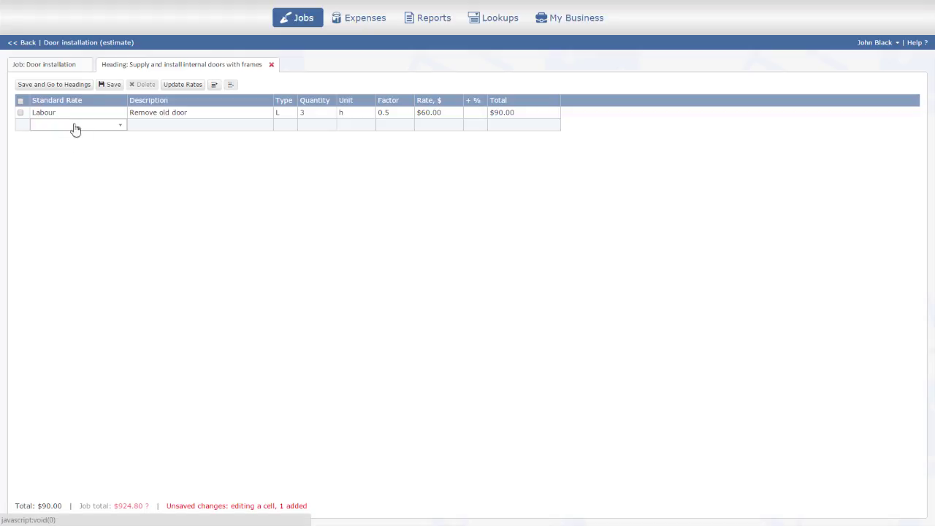
{"action": "left_click", "coordinate": [121, 128]}
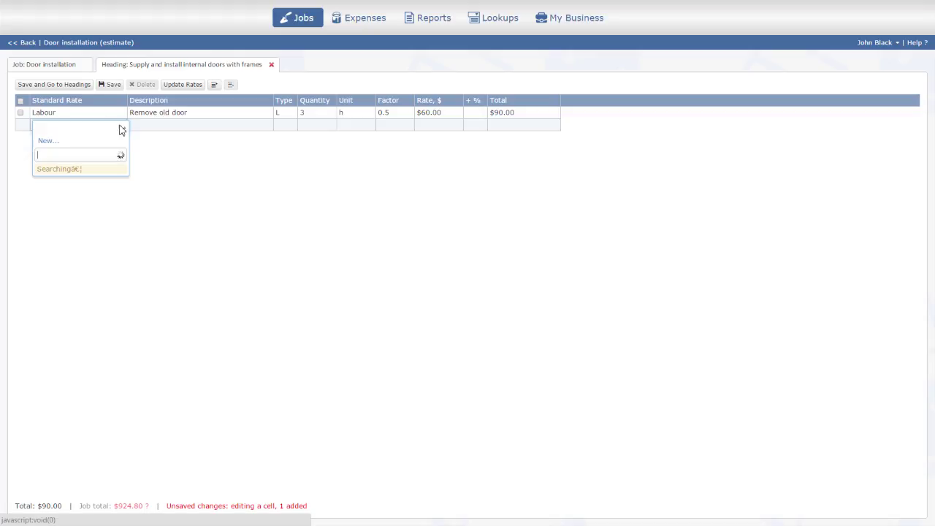
{"action": "left_click", "coordinate": [47, 140]}
{"action": "type", "text": "Su"}
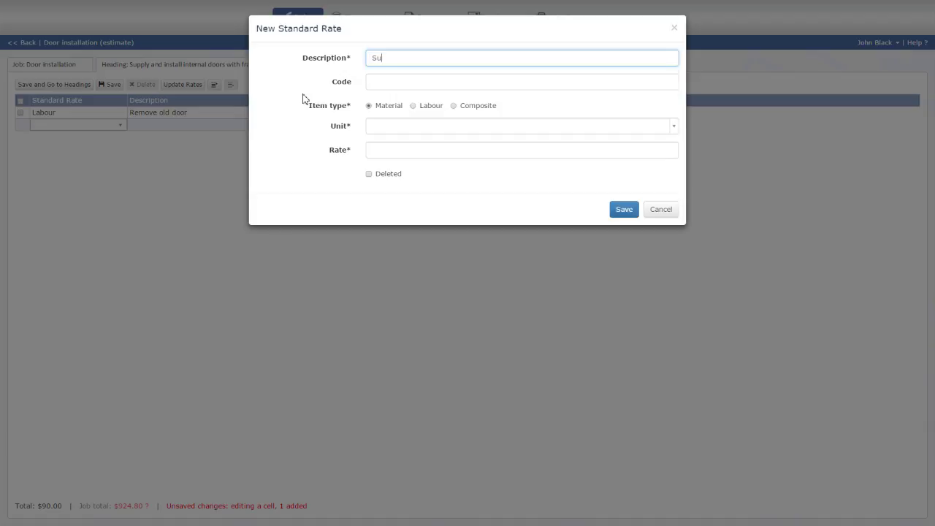
{"action": "type", "text": "pply and install door with frame"}
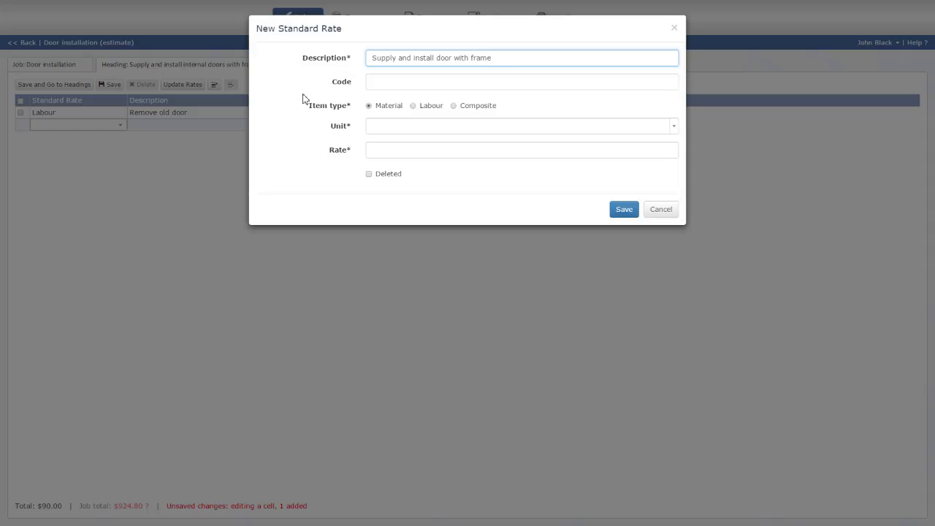
{"action": "left_click", "coordinate": [454, 107]}
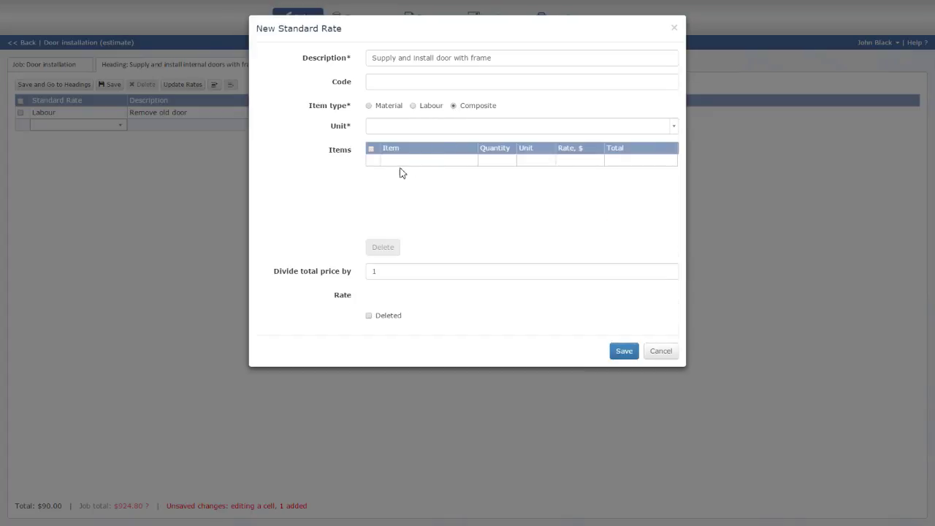
Step: For the composite rate's first item, start a new standard rate described as "Door + Frame 2040 x 820 x 30mm"
{"action": "left_click", "coordinate": [409, 165]}
{"action": "left_click", "coordinate": [472, 163]}
{"action": "left_click", "coordinate": [398, 178]}
{"action": "type", "text": "Door + Frame 2040 x 8"}
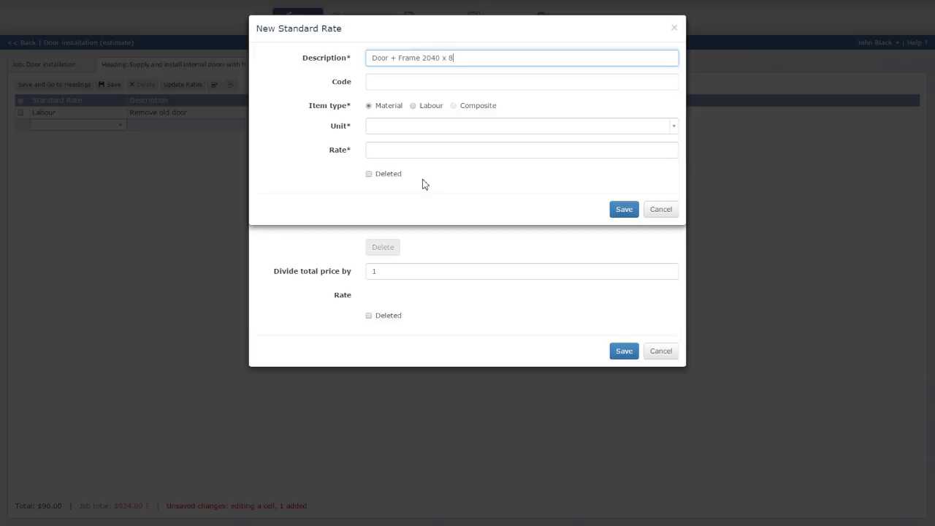
{"action": "type", "text": "20 x 30mm"}
Step: Save the door and frame rate with unit each and rate 128, and set its quantity in the composite to 1
{"action": "key", "text": "Tab"}
{"action": "key", "text": "Tab"}
{"action": "key", "text": "Tab"}
{"action": "type", "text": "ea"}
{"action": "key", "text": "Tab"}
{"action": "type", "text": "128"}
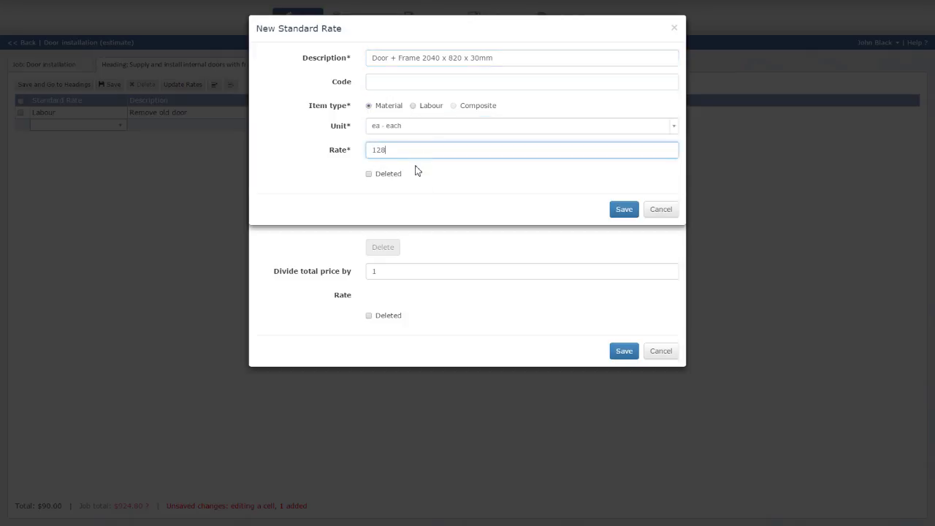
{"action": "left_click", "coordinate": [627, 210]}
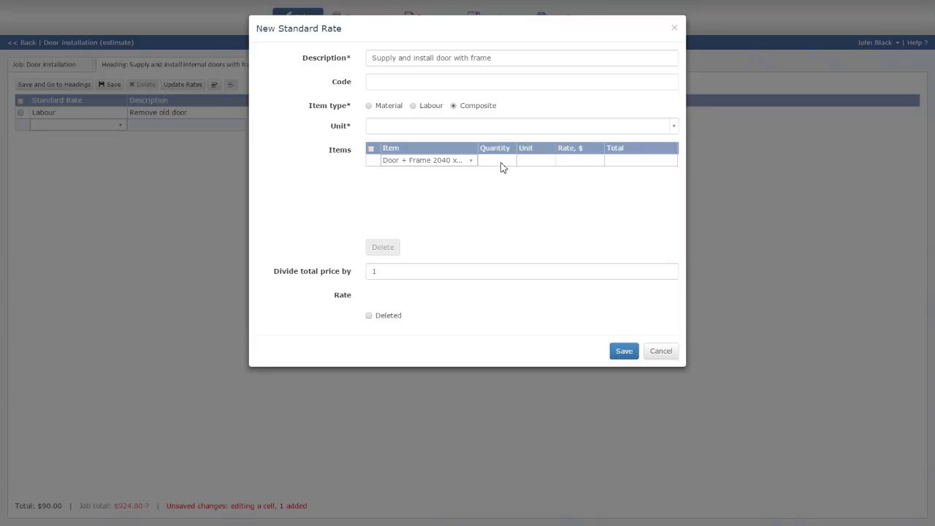
{"action": "left_click", "coordinate": [504, 161]}
{"action": "type", "text": "1"}
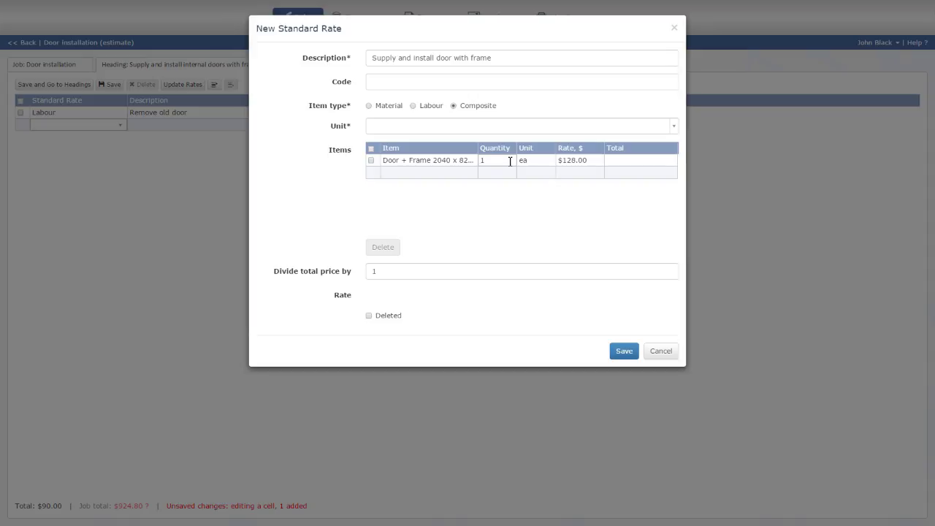
Step: Create a new material rate "Expanding foam" with unit litre and rate 19 as the composite's second item
{"action": "left_click", "coordinate": [419, 177]}
{"action": "left_click", "coordinate": [472, 174]}
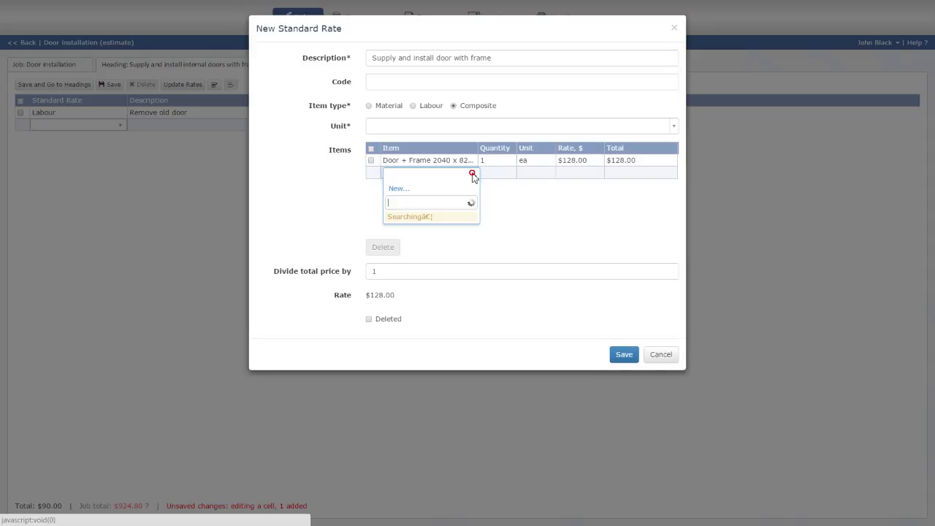
{"action": "left_click", "coordinate": [394, 189]}
{"action": "type", "text": "E"}
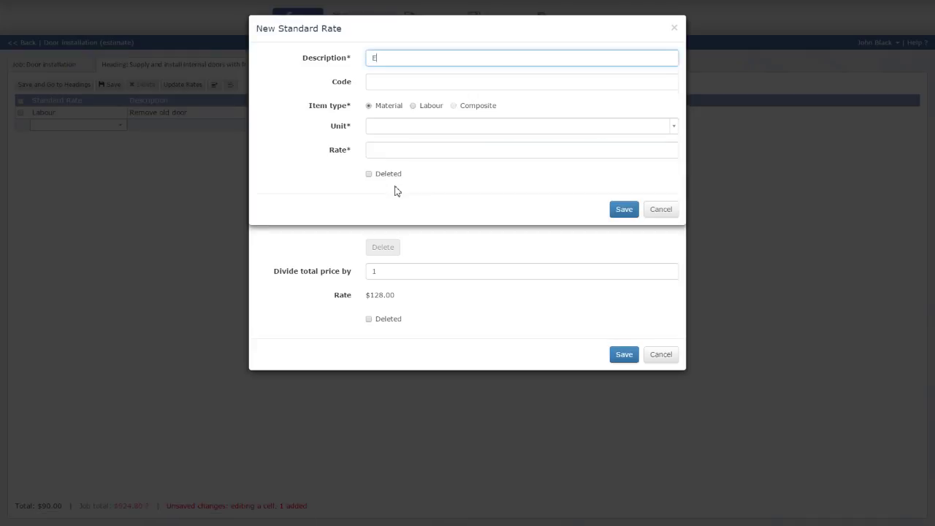
{"action": "type", "text": "xpanding foam"}
{"action": "key", "text": "Tab"}
{"action": "key", "text": "Tab"}
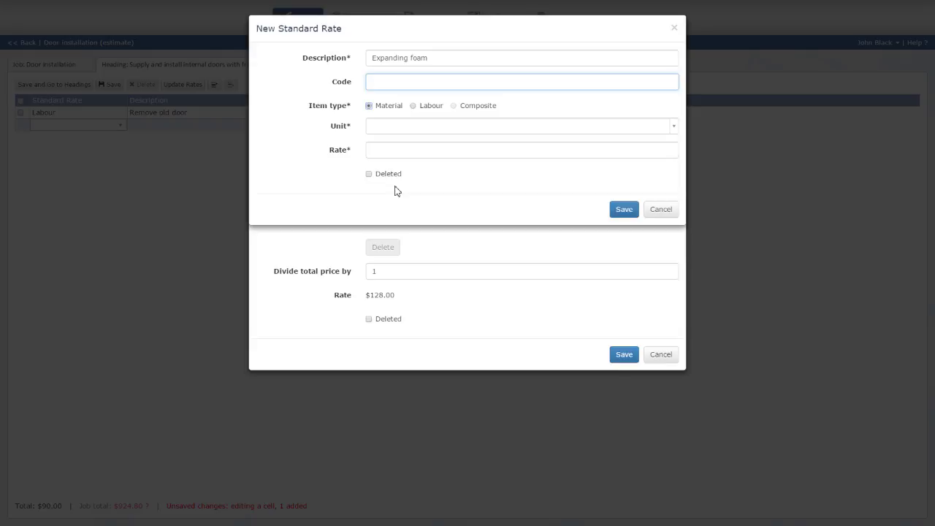
{"action": "type", "text": "l"}
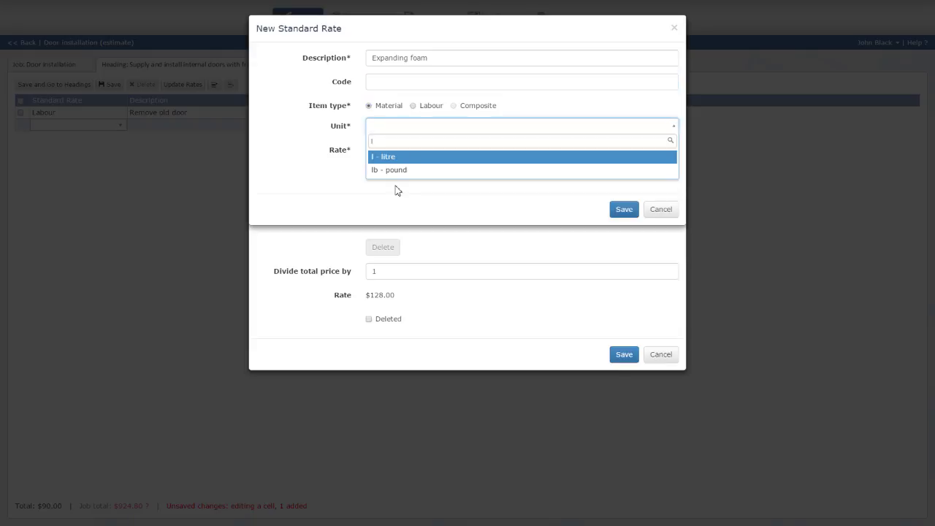
{"action": "left_click", "coordinate": [395, 157]}
{"action": "left_click", "coordinate": [395, 152]}
{"action": "type", "text": "19"}
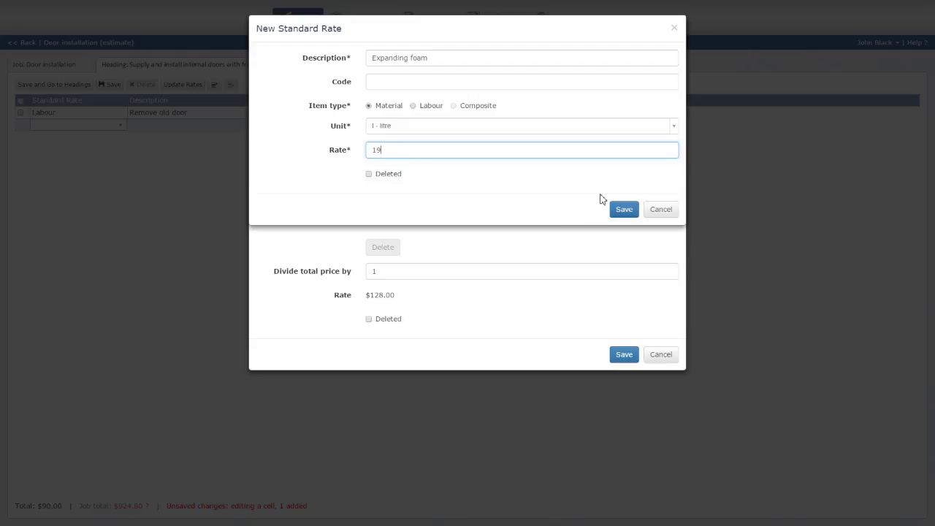
{"action": "left_click", "coordinate": [623, 210]}
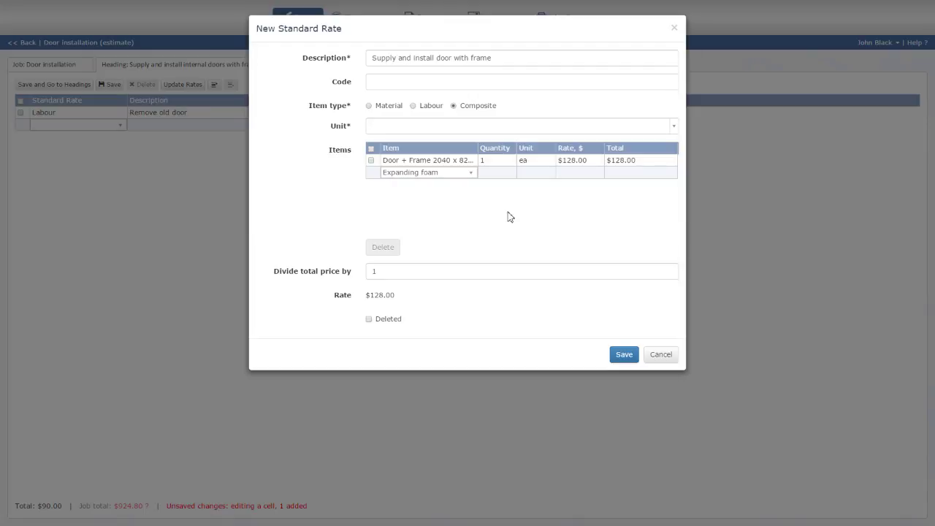
Step: Set the Expanding foam item's quantity to 1.2
{"action": "left_click", "coordinate": [503, 172]}
{"action": "type", "text": "1.2"}
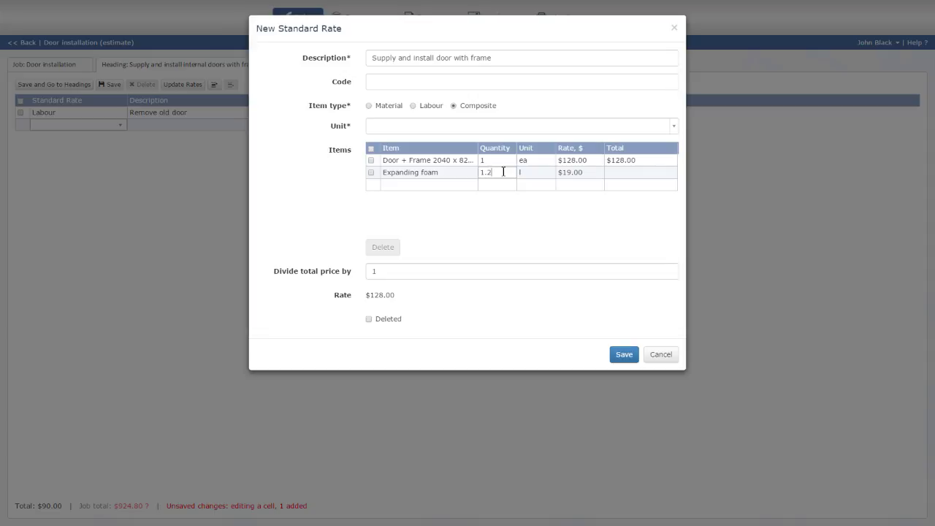
{"action": "key", "text": "Tab"}
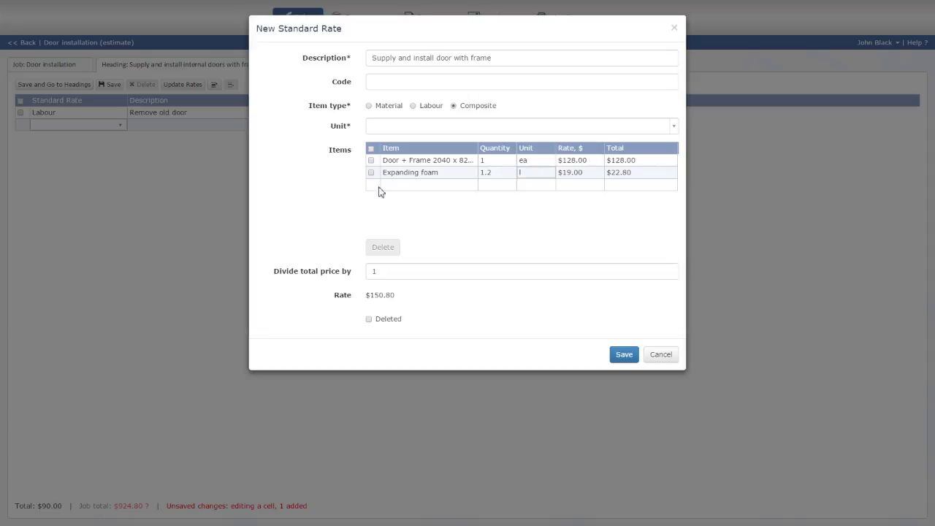
Step: Add the existing Labour rate as the composite's third item with a quantity of 0.5
{"action": "left_click", "coordinate": [403, 187]}
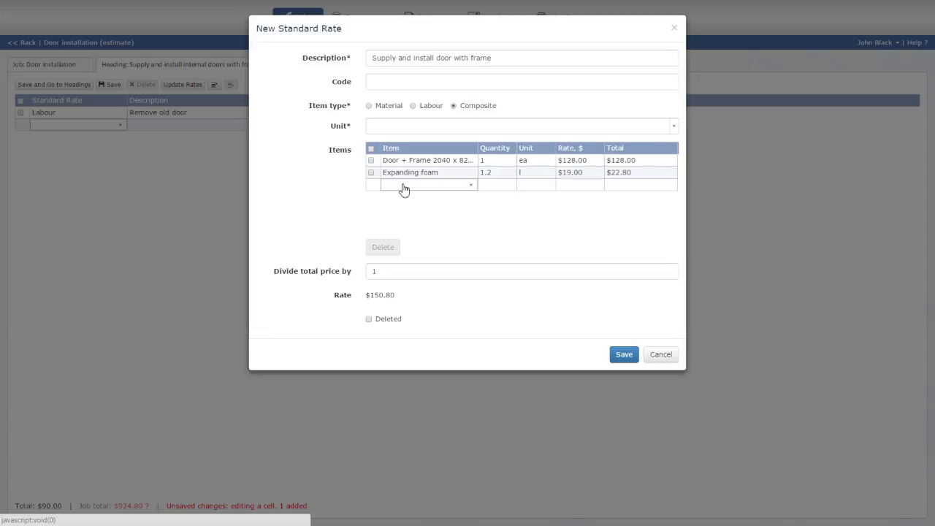
{"action": "left_click", "coordinate": [471, 185]}
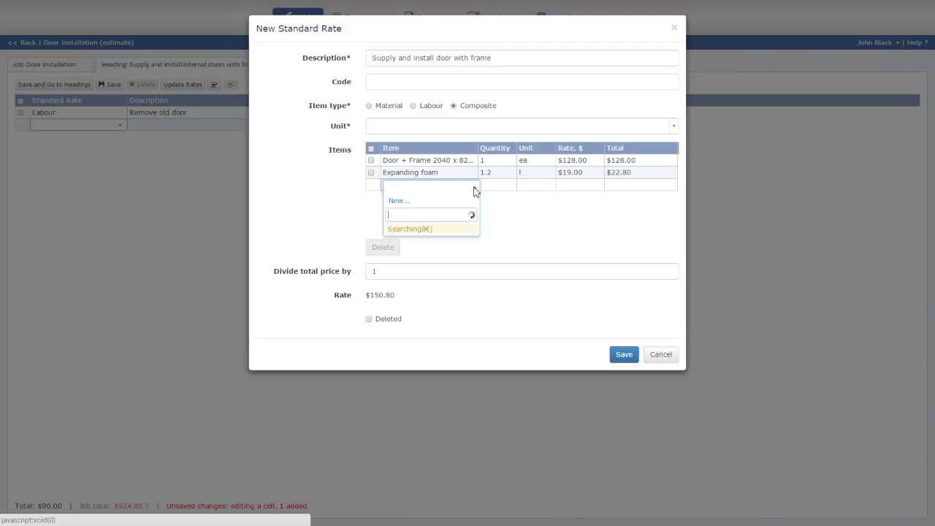
{"action": "left_click", "coordinate": [403, 276]}
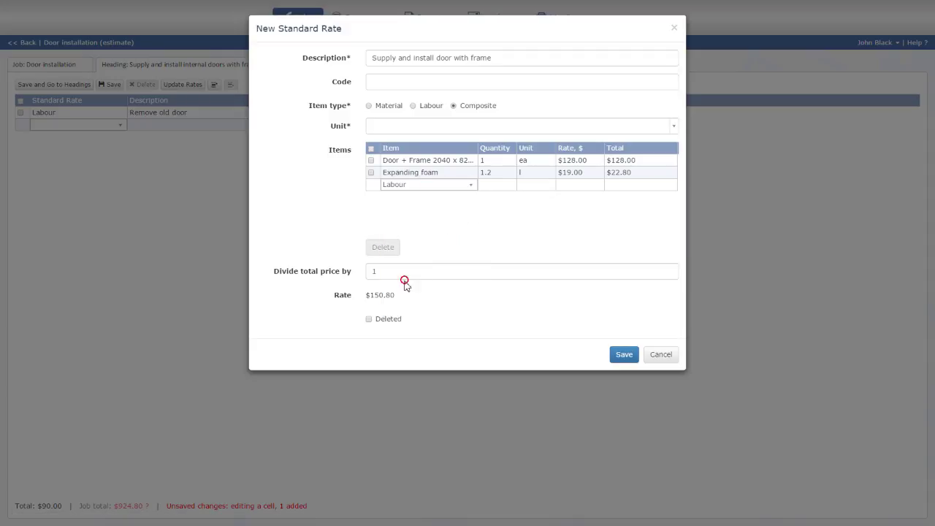
{"action": "left_click", "coordinate": [502, 187]}
{"action": "type", "text": "0.5"}
{"action": "key", "text": "Return"}
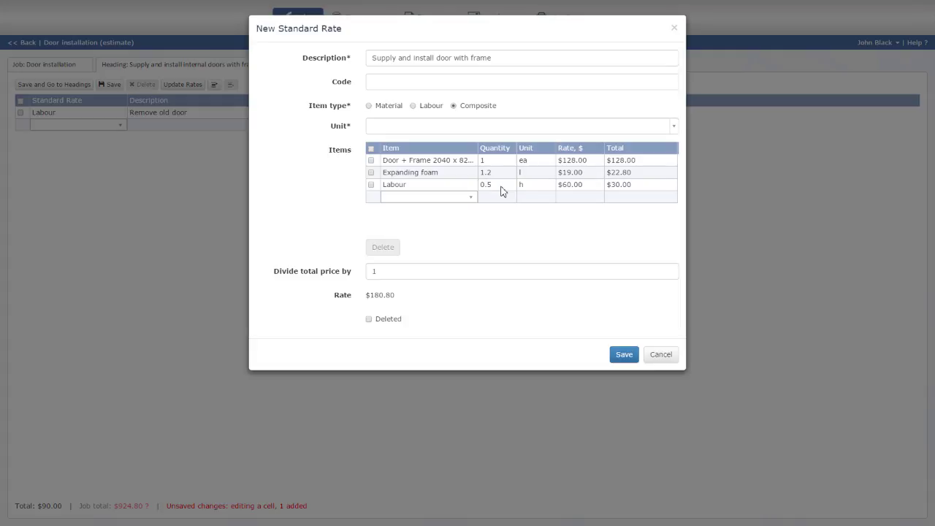
Step: For the composite's fourth item, start a new standard rate described as "Moulding 50mm"
{"action": "left_click", "coordinate": [473, 200]}
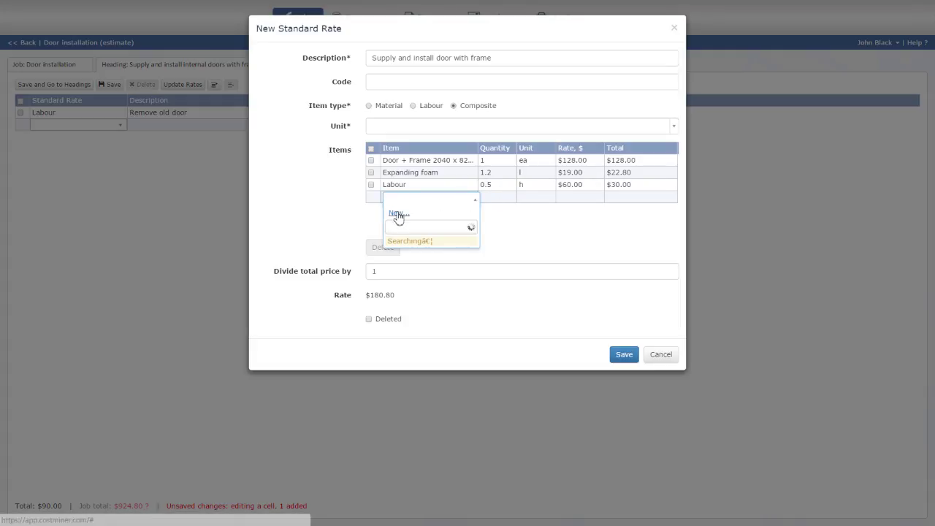
{"action": "left_click", "coordinate": [396, 213]}
{"action": "type", "text": "M"}
{"action": "type", "text": "ding 50mm"}
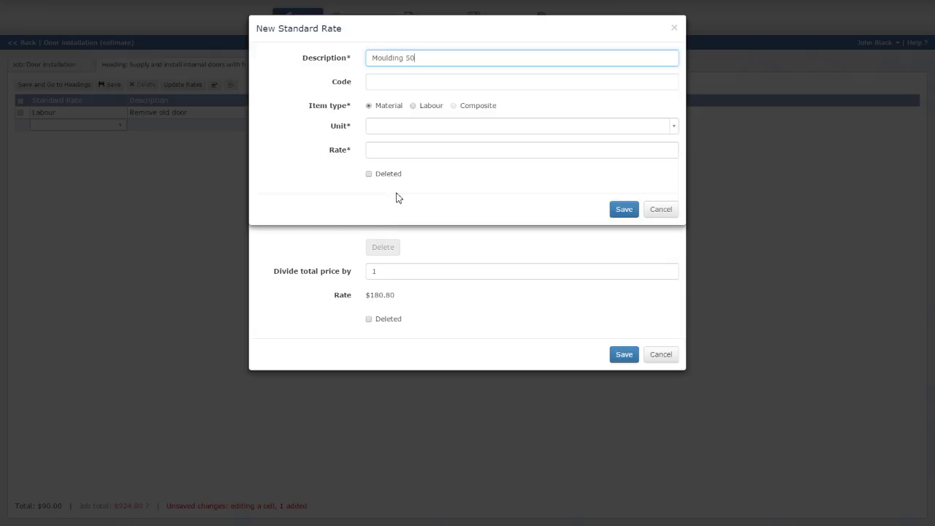
Step: Set the moulding rate's unit to metre and its rate to 2.5, and save it
{"action": "key", "text": "Tab"}
{"action": "key", "text": "Tab"}
{"action": "key", "text": "Tab"}
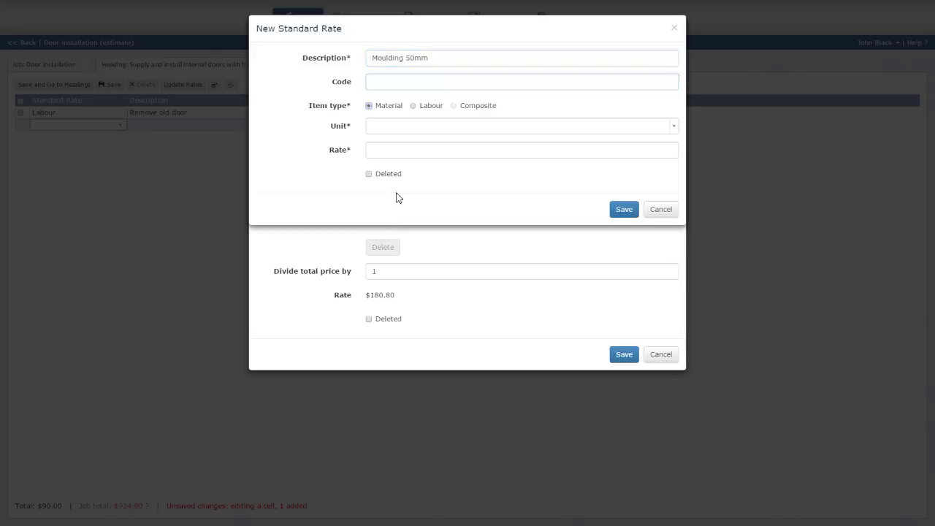
{"action": "type", "text": "m"}
{"action": "key", "text": "Return"}
{"action": "key", "text": "Tab"}
{"action": "type", "text": "2.5"}
{"action": "left_click", "coordinate": [523, 202]}
{"action": "left_click", "coordinate": [620, 211]}
Step: Set the Moulding 50mm item's quantity to 11
{"action": "left_click", "coordinate": [505, 197]}
{"action": "type", "text": "11"}
{"action": "key", "text": "Tab"}
Step: Create a new material rate "Nail 30 x 2mm" with unit each and rate 0.03 as the composite's fifth item
{"action": "left_click", "coordinate": [437, 211]}
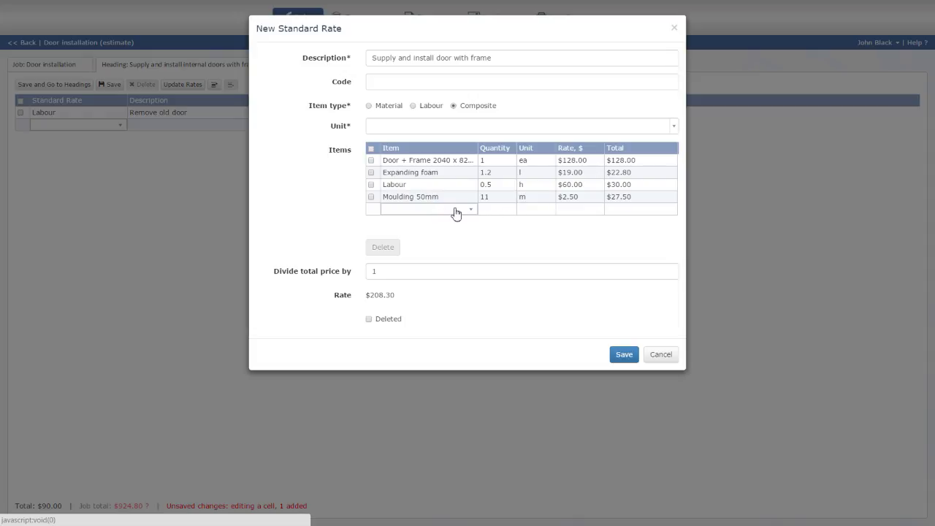
{"action": "left_click", "coordinate": [469, 210]}
{"action": "left_click", "coordinate": [410, 224]}
{"action": "type", "text": "Nail 30x"}
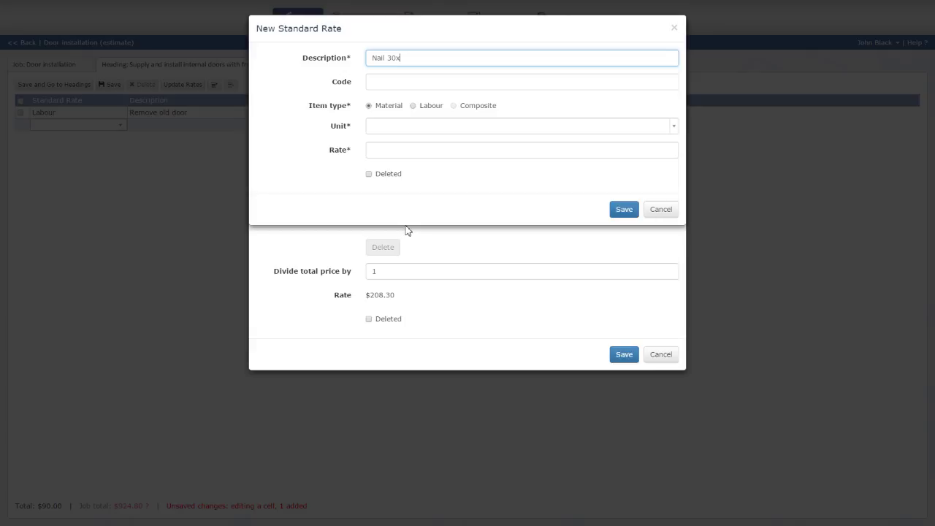
{"action": "type", "text": "2mm"}
{"action": "key", "text": "Right"}
{"action": "left_click", "coordinate": [377, 128]}
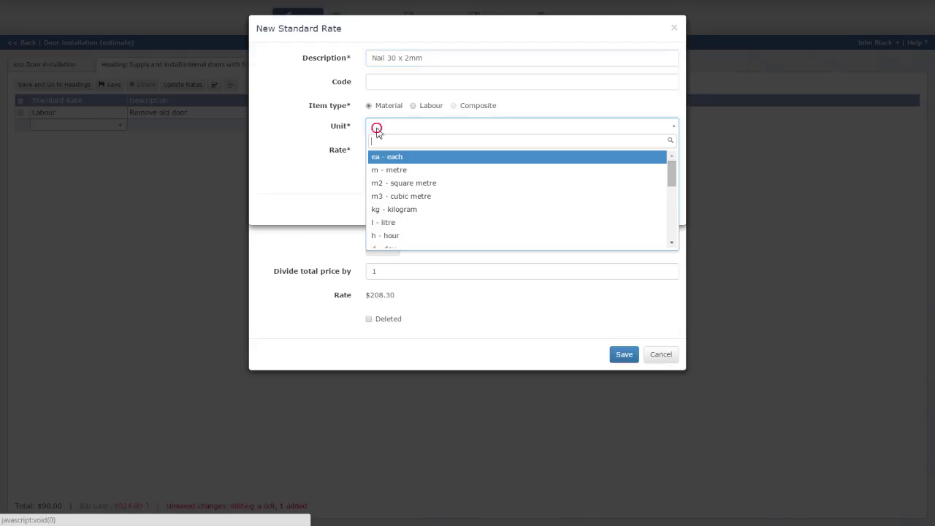
{"action": "left_click", "coordinate": [387, 157]}
{"action": "left_click", "coordinate": [384, 153]}
{"action": "type", "text": "0.03"}
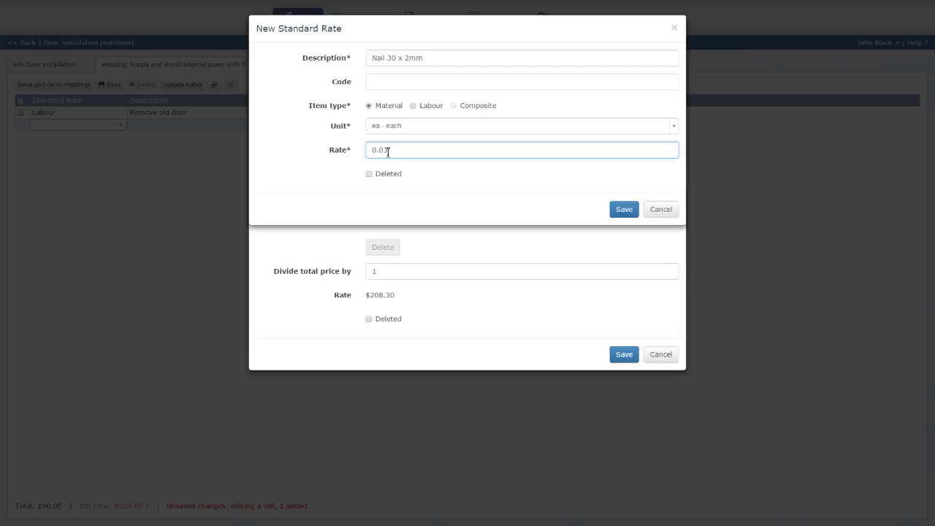
{"action": "left_click", "coordinate": [620, 210]}
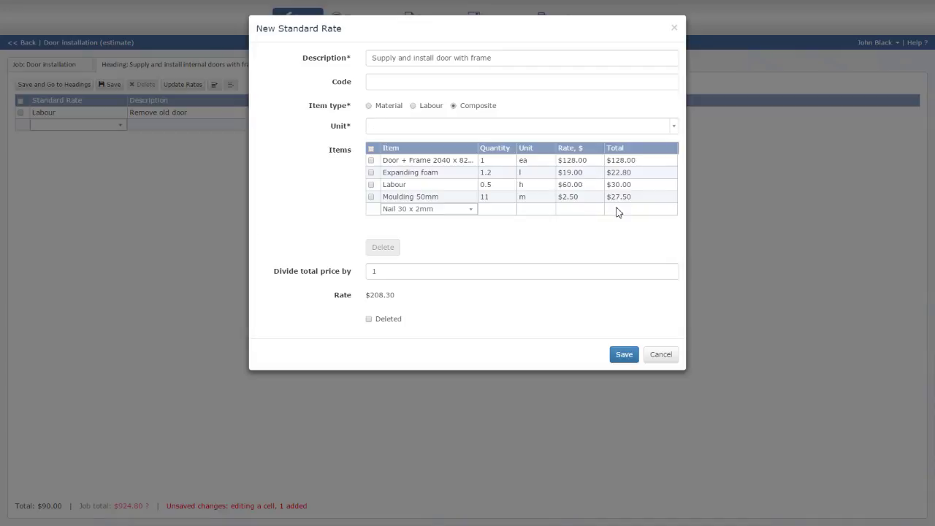
Step: Set the Nail 30 x 2mm item's quantity to 30
{"action": "left_click", "coordinate": [503, 210]}
{"action": "type", "text": "30"}
{"action": "key", "text": "Tab"}
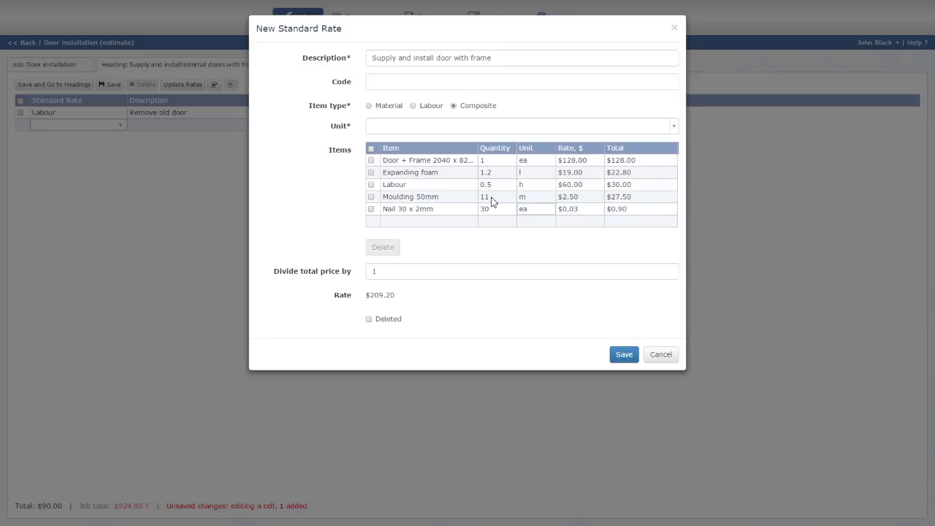
Step: Add a second Labour item below the nails with a quantity of 0.75
{"action": "left_click", "coordinate": [439, 223]}
{"action": "left_click", "coordinate": [472, 223]}
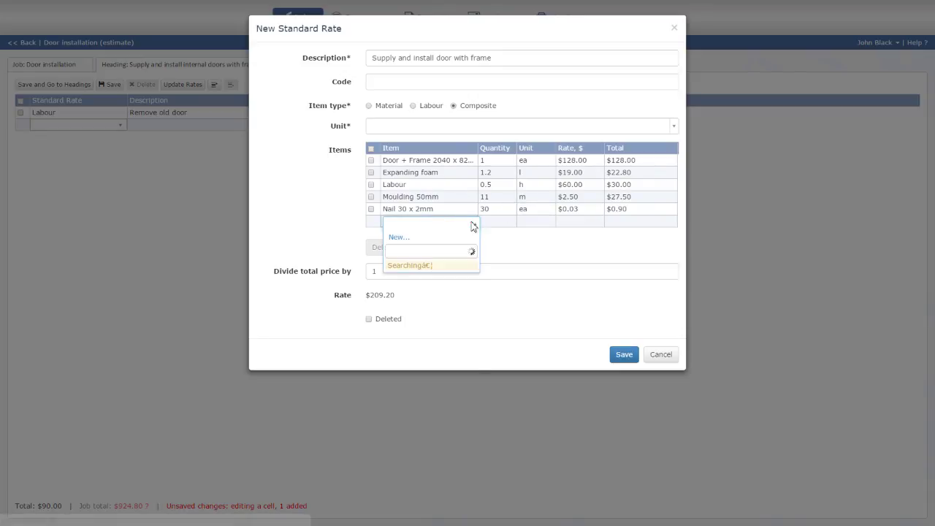
{"action": "type", "text": "La"}
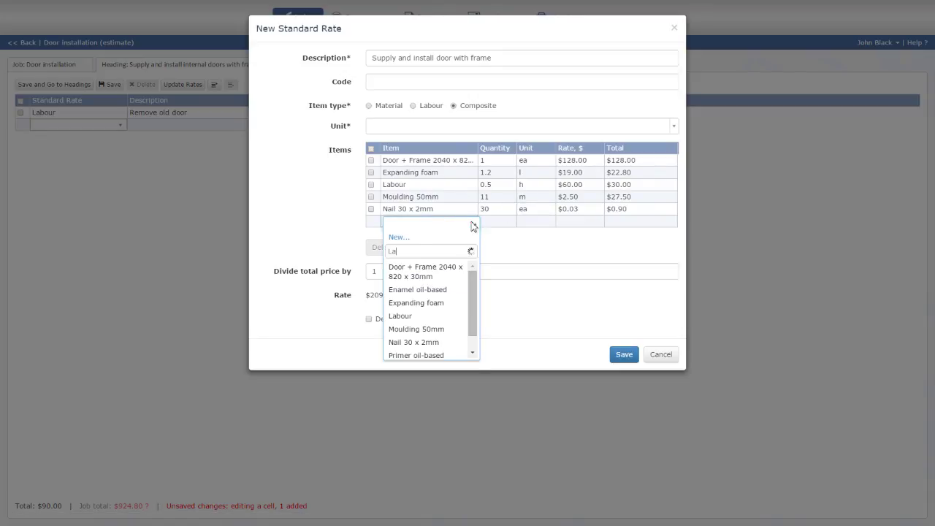
{"action": "left_click", "coordinate": [400, 316]}
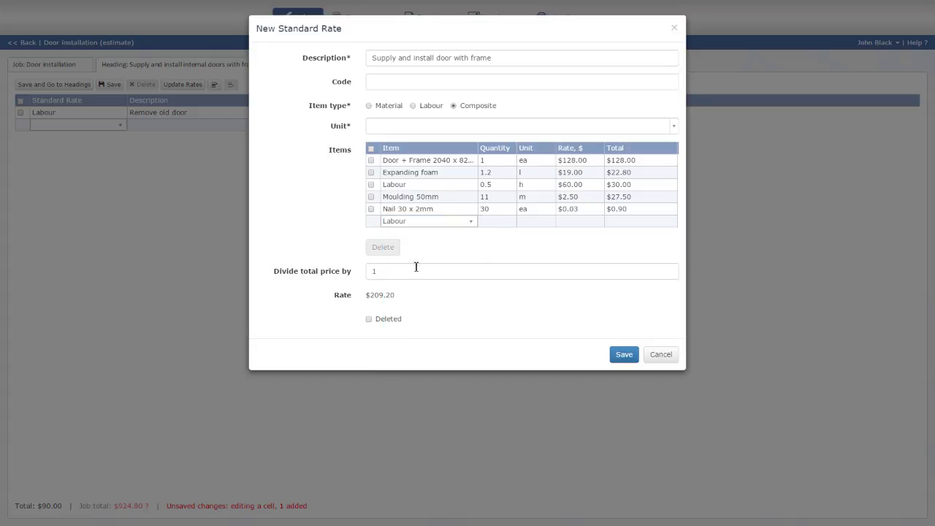
{"action": "left_click", "coordinate": [498, 223]}
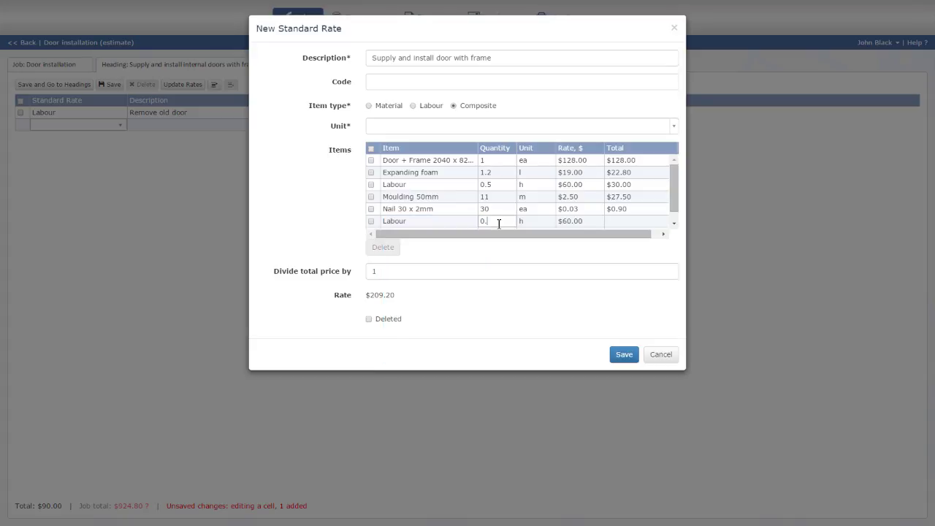
{"action": "type", "text": "0.75"}
{"action": "key", "text": "Tab"}
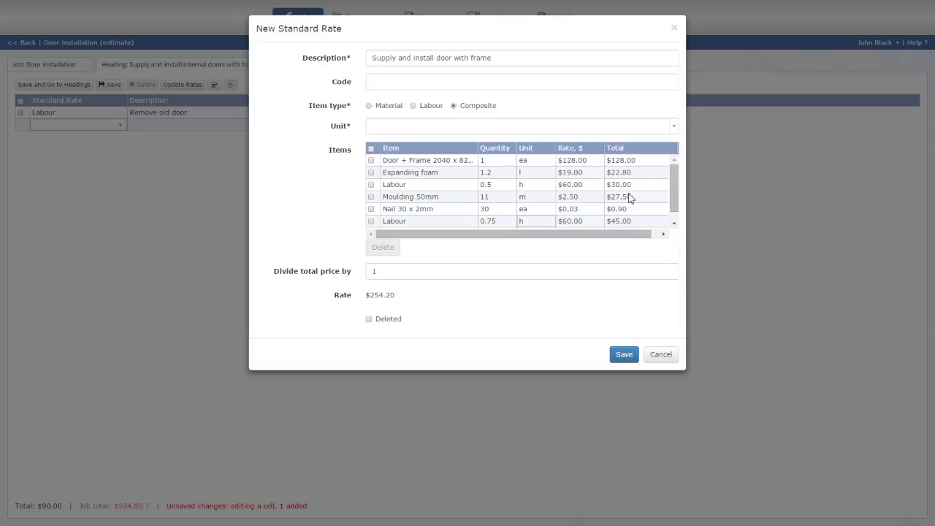
Step: Add the Sandpaper rate below the second Labour item in the composite with a quantity of 0.01
{"action": "left_click", "coordinate": [673, 225]}
{"action": "left_click", "coordinate": [396, 223]}
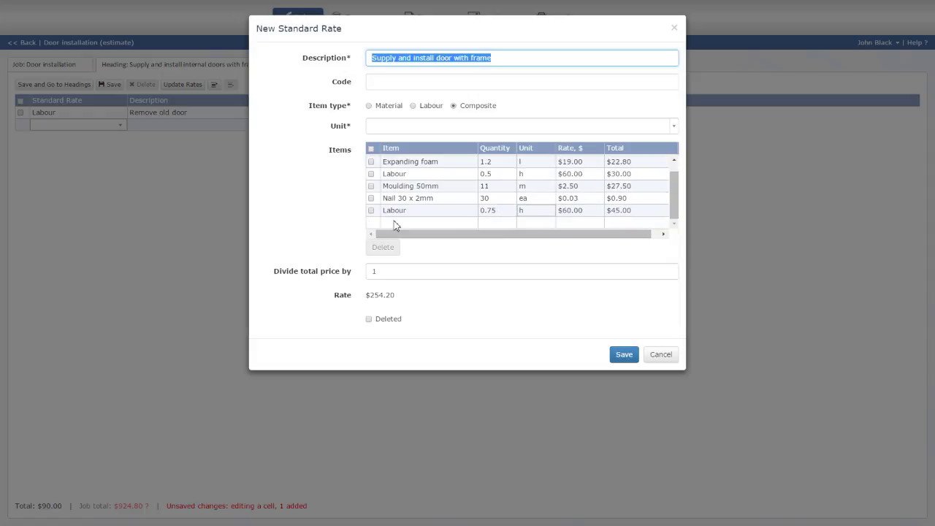
{"action": "left_click", "coordinate": [472, 224]}
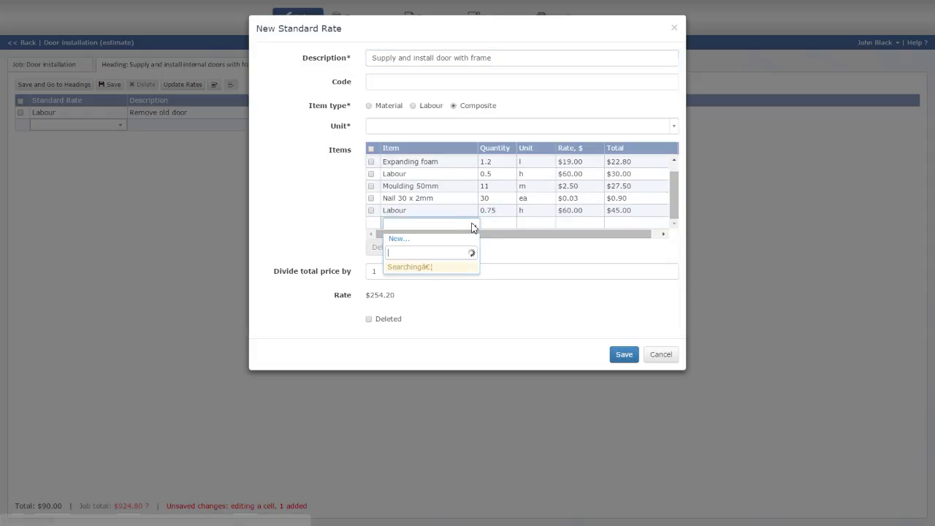
{"action": "type", "text": "sand"}
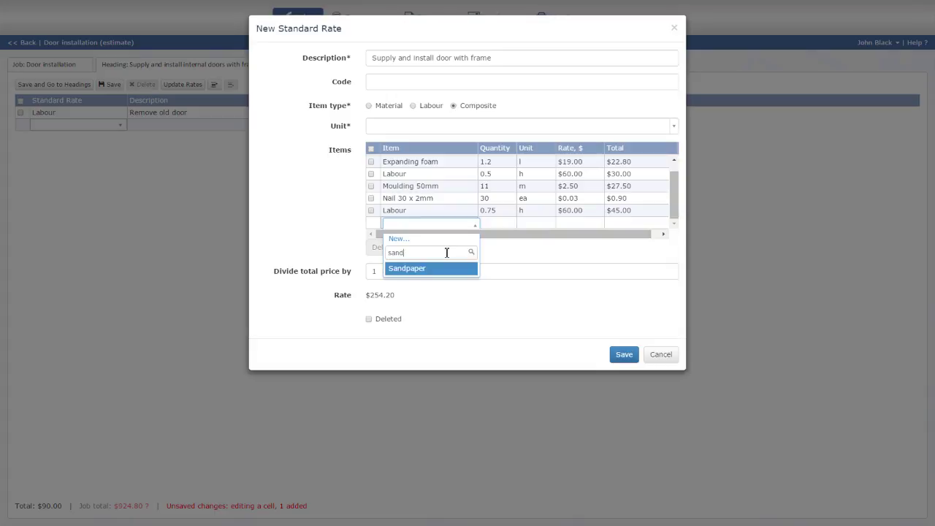
{"action": "left_click", "coordinate": [432, 269]}
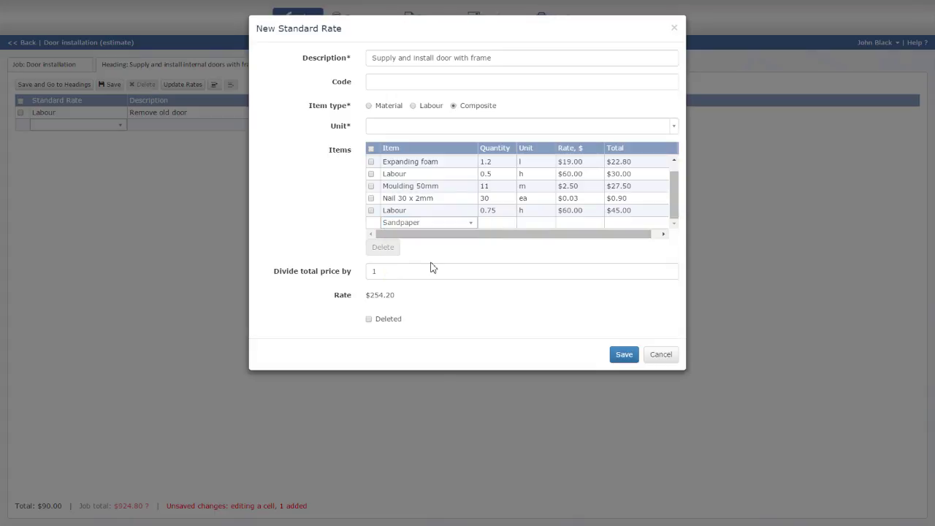
{"action": "key", "text": "Tab"}
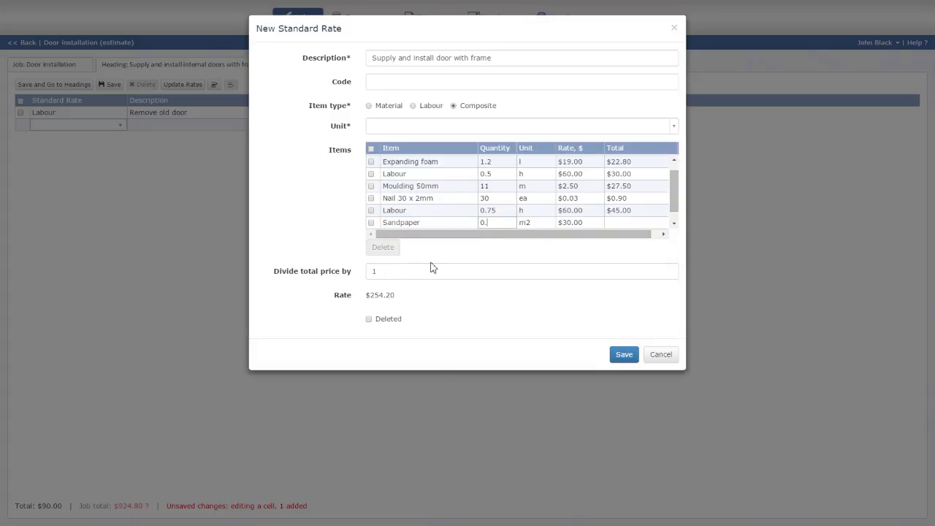
{"action": "key", "text": "Tab"}
{"action": "key", "text": "Tab"}
{"action": "key", "text": "Tab"}
{"action": "key", "text": "Tab"}
Step: Add the Primer oil-based rate as the composite's next item with a quantity of 0.3
{"action": "type", "text": "Pri"}
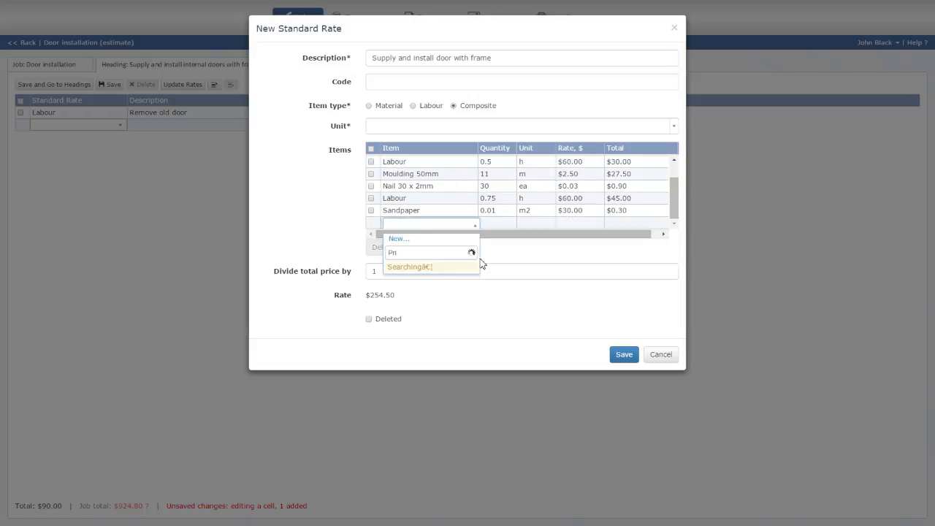
{"action": "left_click", "coordinate": [457, 270]}
{"action": "left_click", "coordinate": [483, 222]}
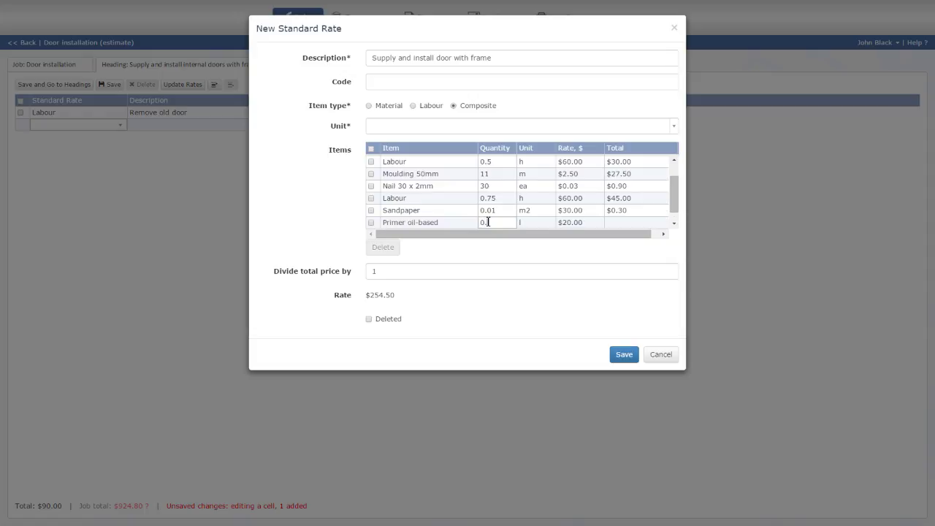
{"action": "type", "text": "0.3"}
{"action": "key", "text": "Return"}
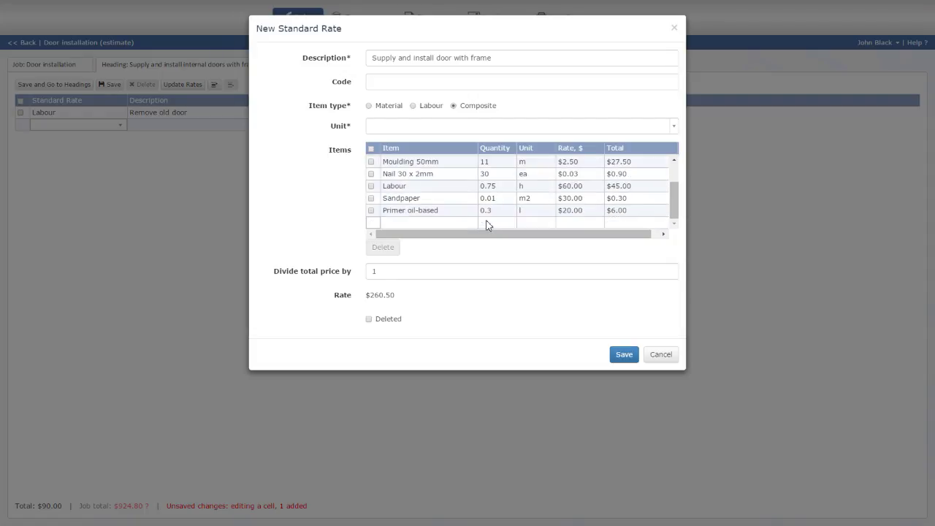
Step: Add the Enamel oil-based rate below the primer with a quantity of 0.5
{"action": "type", "text": "En"}
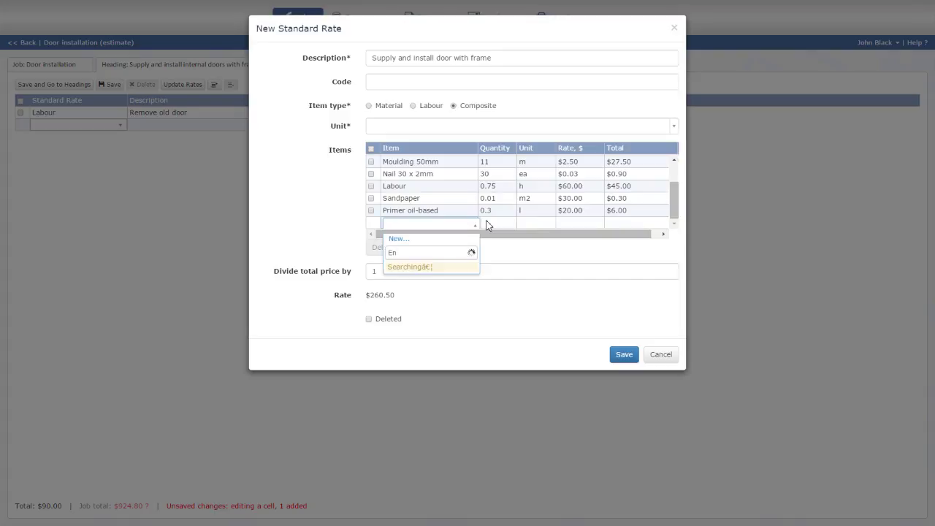
{"action": "key", "text": "Return"}
{"action": "left_click", "coordinate": [488, 223]}
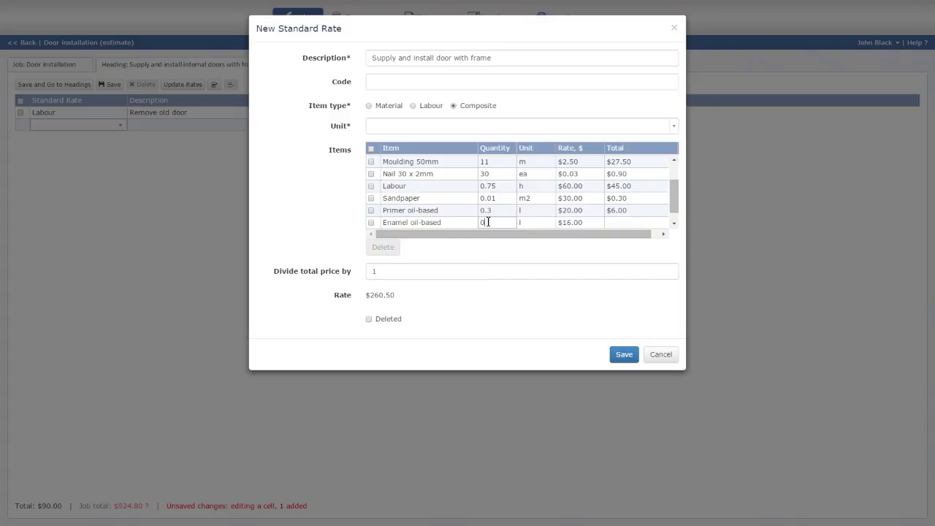
{"action": "key", "text": "Return"}
Step: Add a third Labour item below the enamel with a quantity of 2.5
{"action": "type", "text": "Labo"}
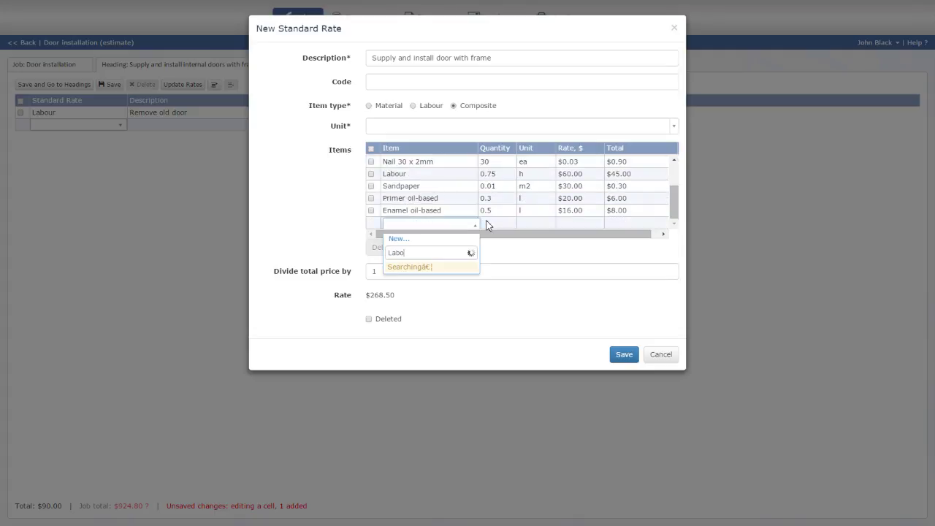
{"action": "key", "text": "Return"}
{"action": "left_click", "coordinate": [488, 223]}
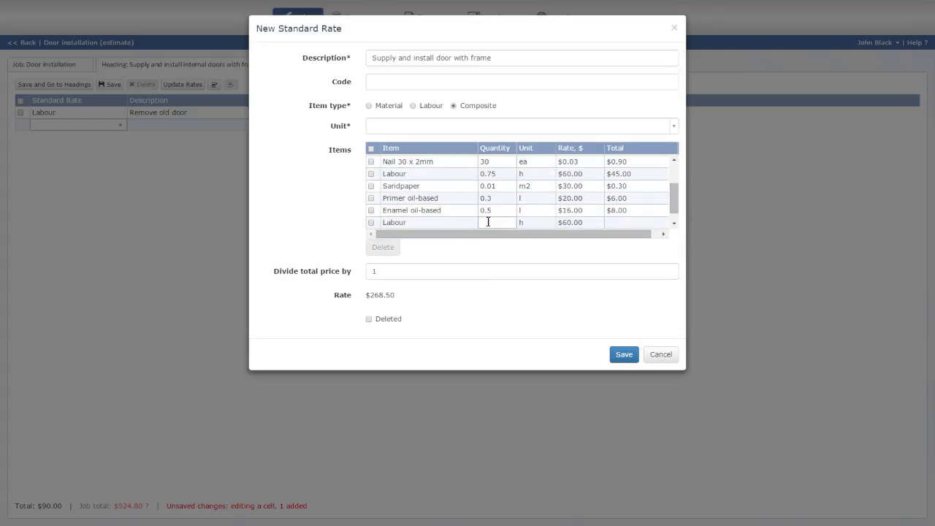
{"action": "type", "text": "2.5"}
{"action": "key", "text": "Tab"}
Step: Set the composite rate's unit to each (ea) and save the new standard rate
{"action": "left_click", "coordinate": [621, 356]}
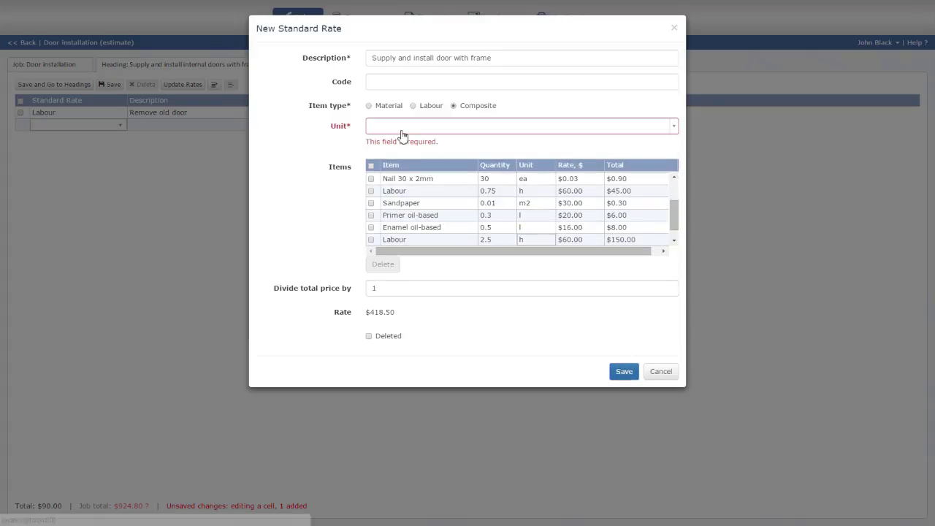
{"action": "left_click", "coordinate": [400, 132]}
{"action": "left_click", "coordinate": [398, 158]}
{"action": "left_click", "coordinate": [623, 356]}
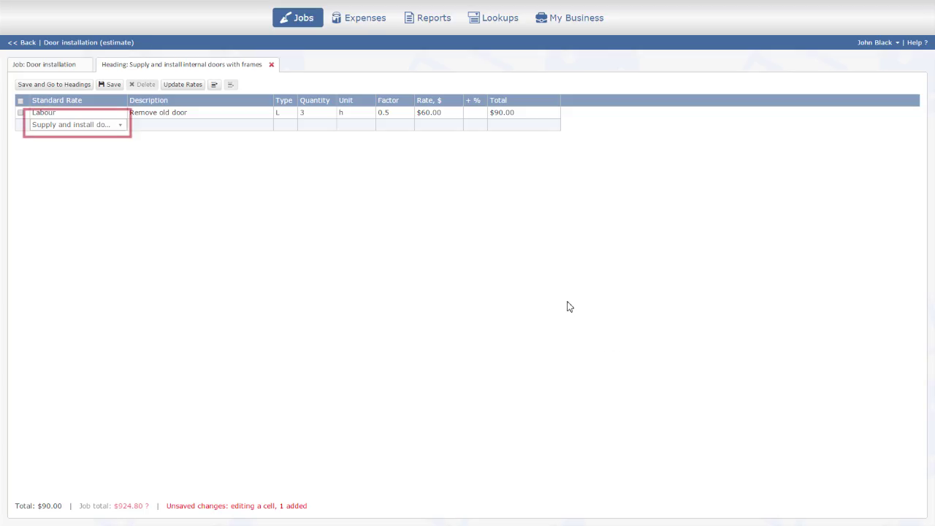
Step: Describe the composite rate's line in the heading as "Install new door" and set its quantity to 3
{"action": "left_click", "coordinate": [160, 126]}
{"action": "type", "text": "Install new door"}
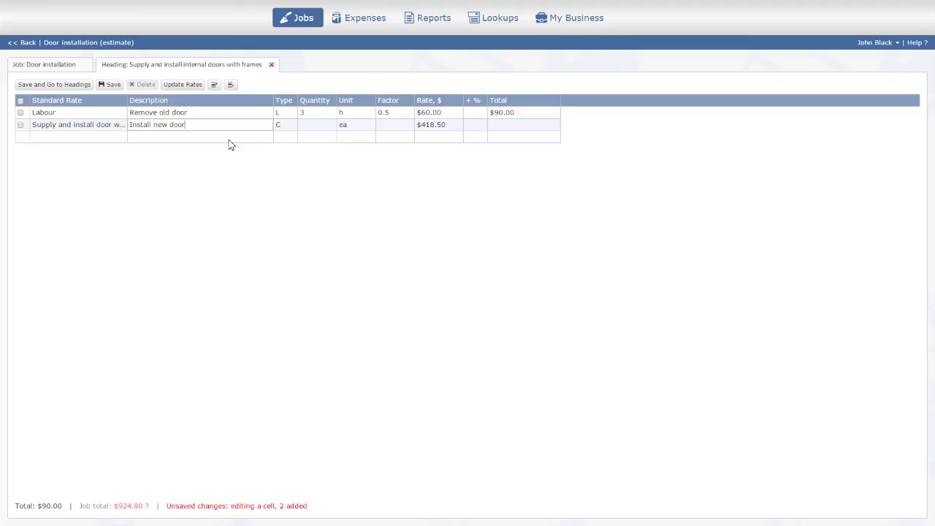
{"action": "key", "text": "Tab"}
{"action": "key", "text": "Tab"}
{"action": "type", "text": "3"}
{"action": "key", "text": "Tab"}
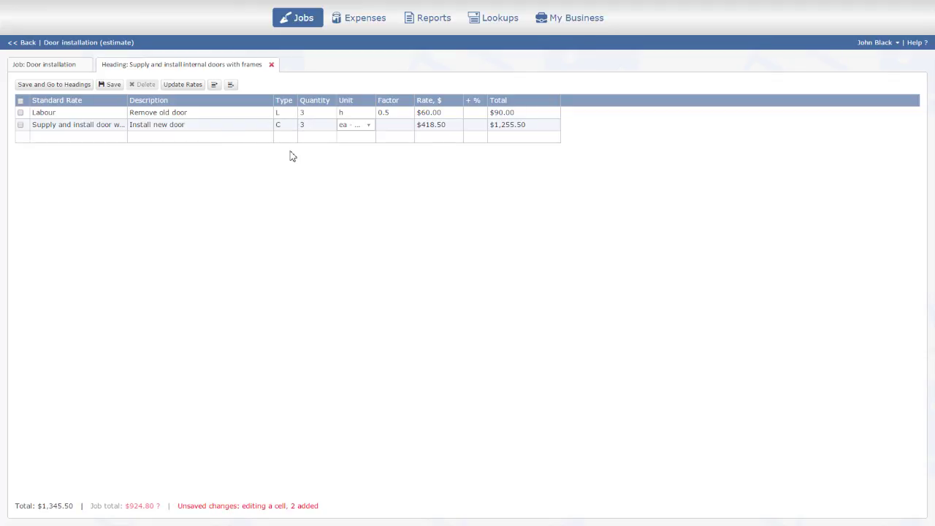
Step: Save the heading's items and return to the Door installation job's overview
{"action": "left_click", "coordinate": [69, 87]}
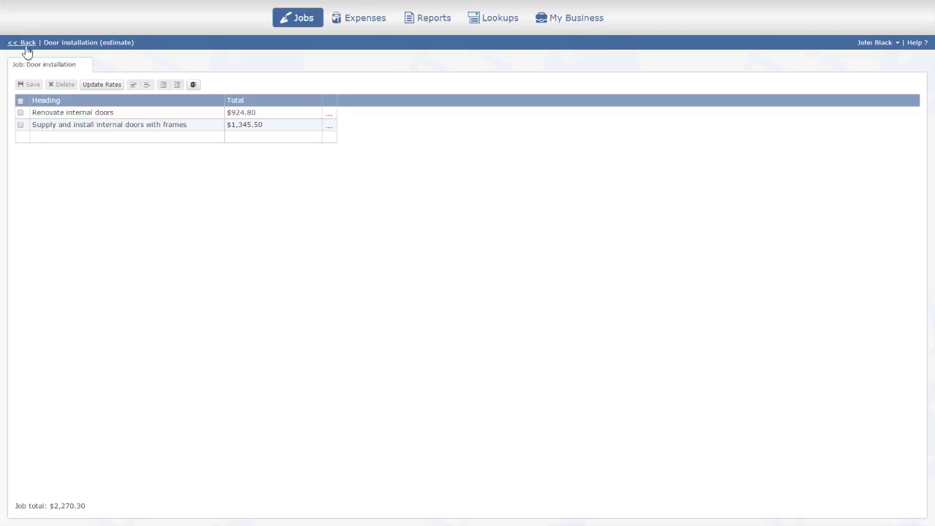
{"action": "left_click", "coordinate": [25, 44]}
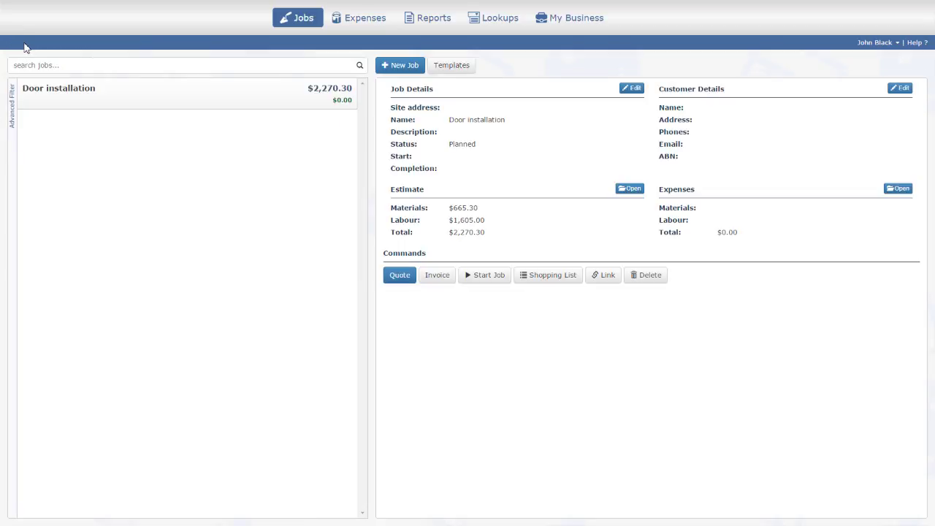
{"action": "left_click", "coordinate": [399, 278]}
{"action": "left_click", "coordinate": [562, 281]}
Step: Change the Labour rate to $65.00 per hour in the Standard Rates lookup and save it
{"action": "left_click", "coordinate": [501, 19]}
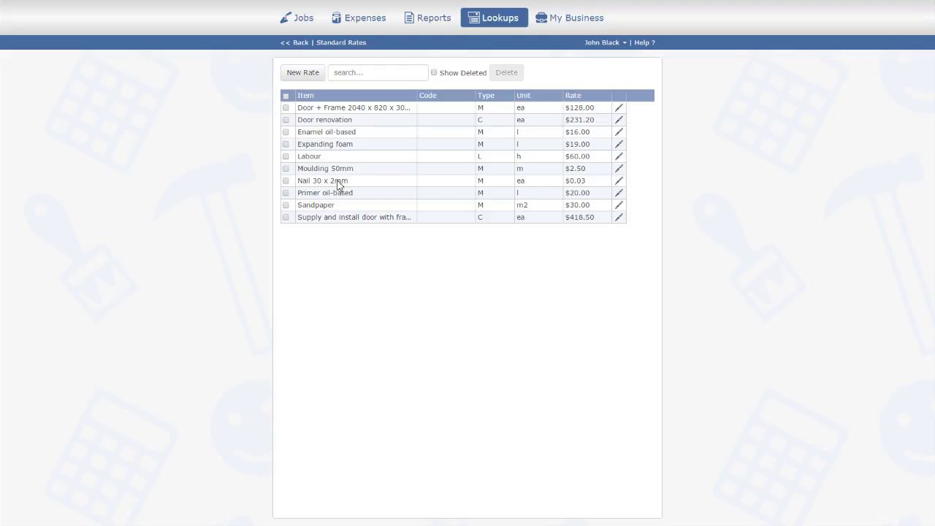
{"action": "left_click", "coordinate": [619, 155]}
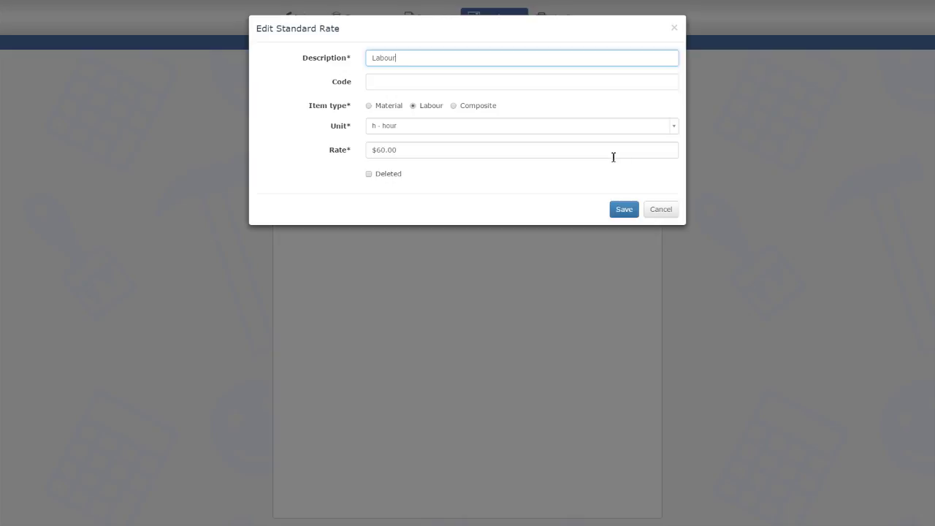
{"action": "left_click", "coordinate": [387, 149]}
{"action": "key", "text": "BackSpace"}
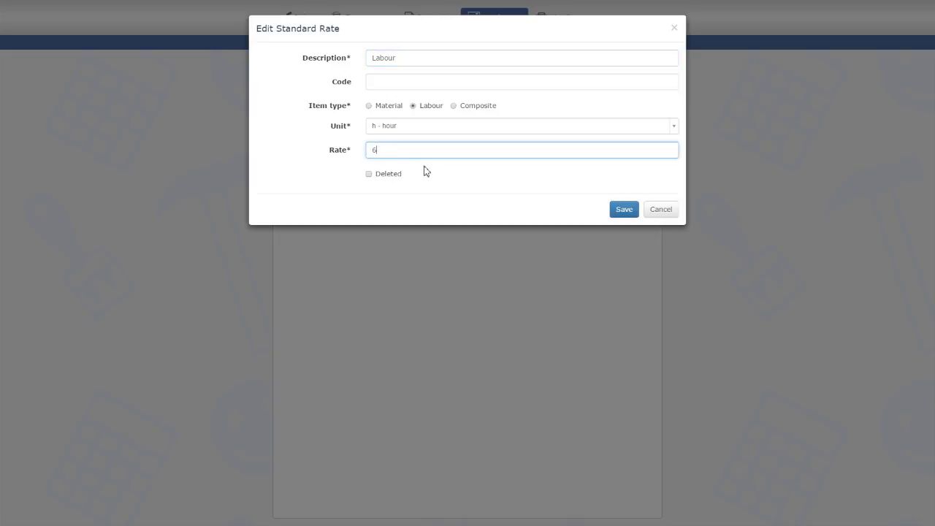
{"action": "left_click", "coordinate": [624, 211]}
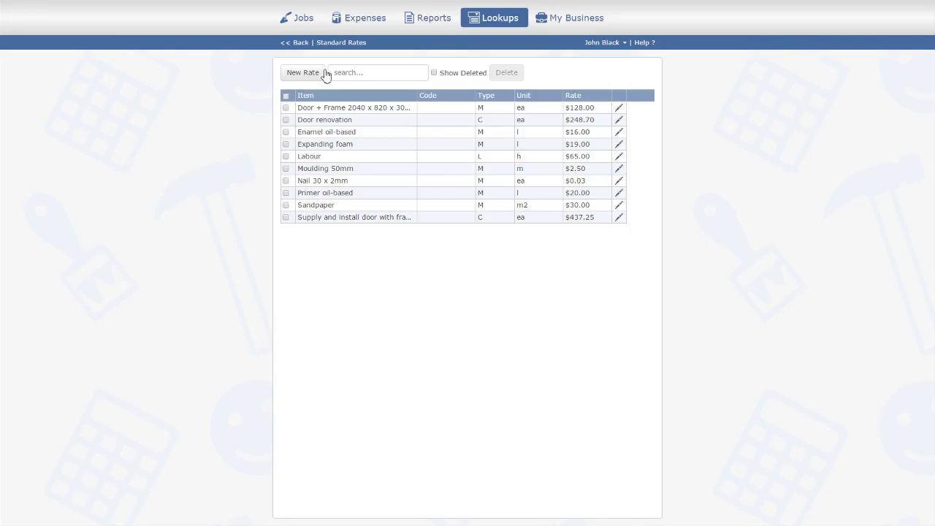
Step: Update all rates in the Door installation estimate from the standard rates and open the supply and install internal doors heading
{"action": "left_click", "coordinate": [301, 19]}
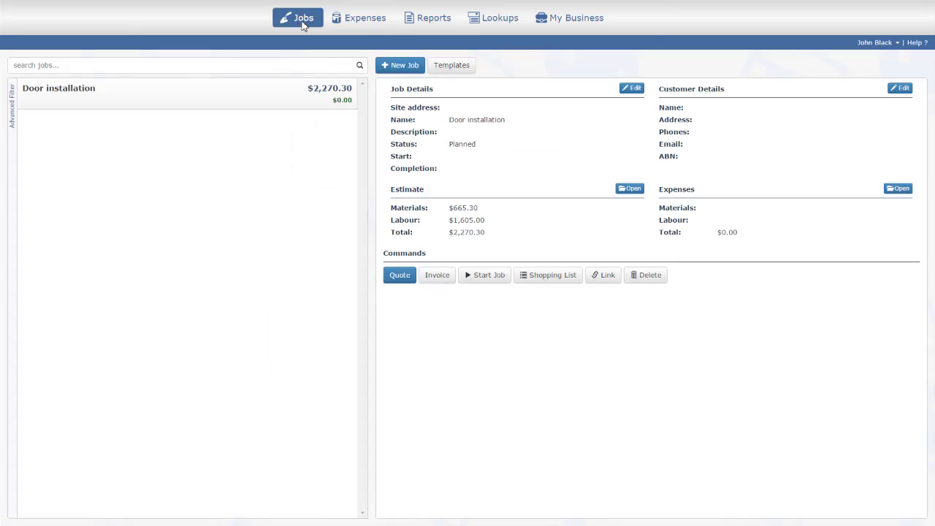
{"action": "left_click", "coordinate": [628, 190]}
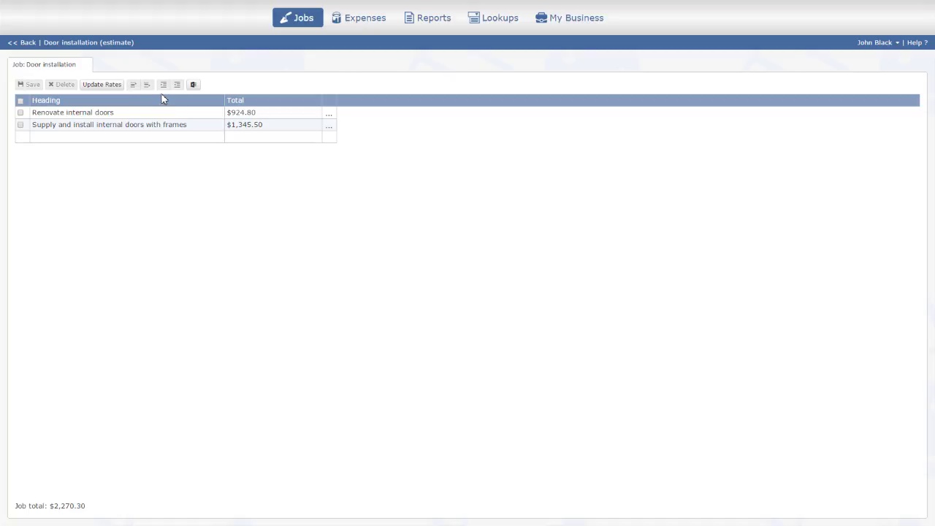
{"action": "left_click", "coordinate": [100, 85]}
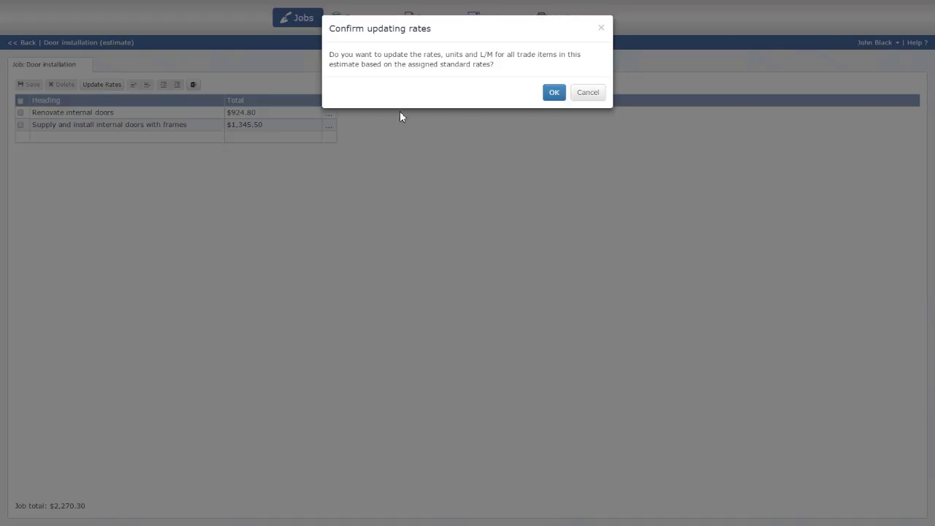
{"action": "left_click", "coordinate": [554, 92]}
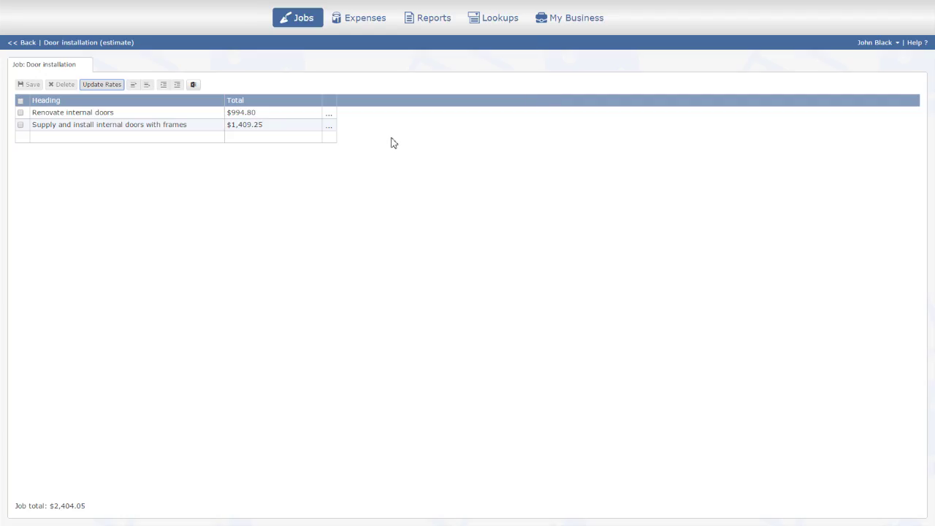
{"action": "left_click", "coordinate": [329, 126]}
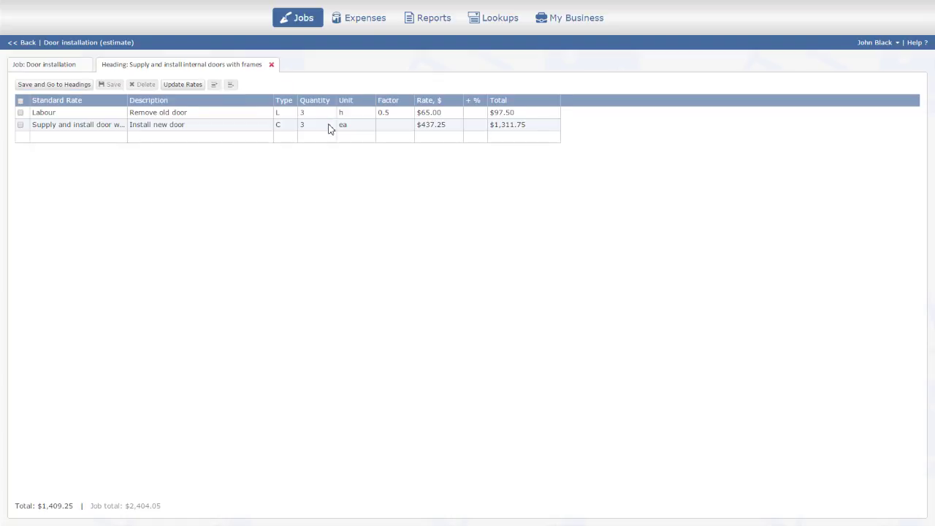